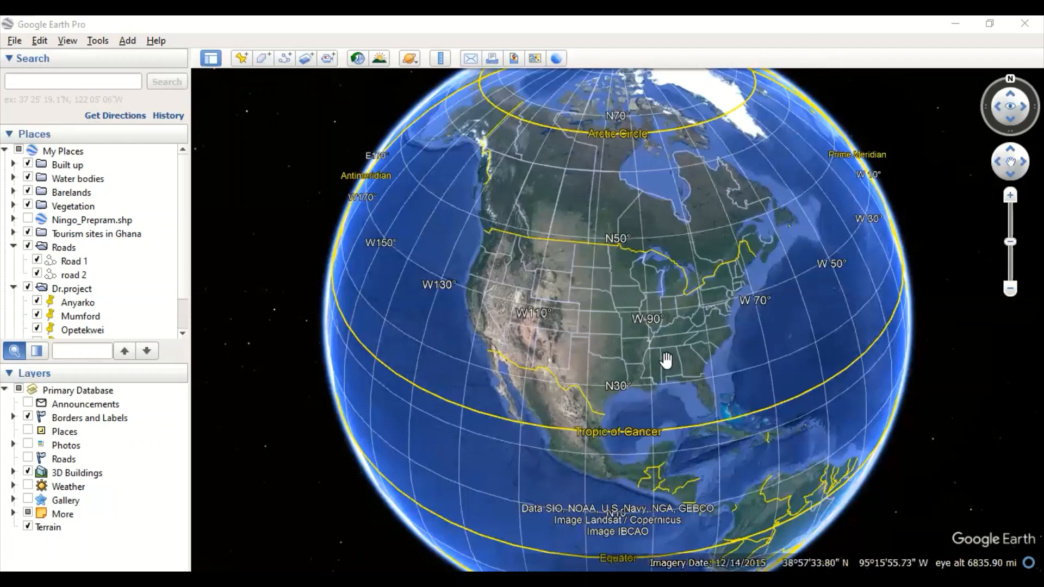
drag(666, 361, 642, 303)
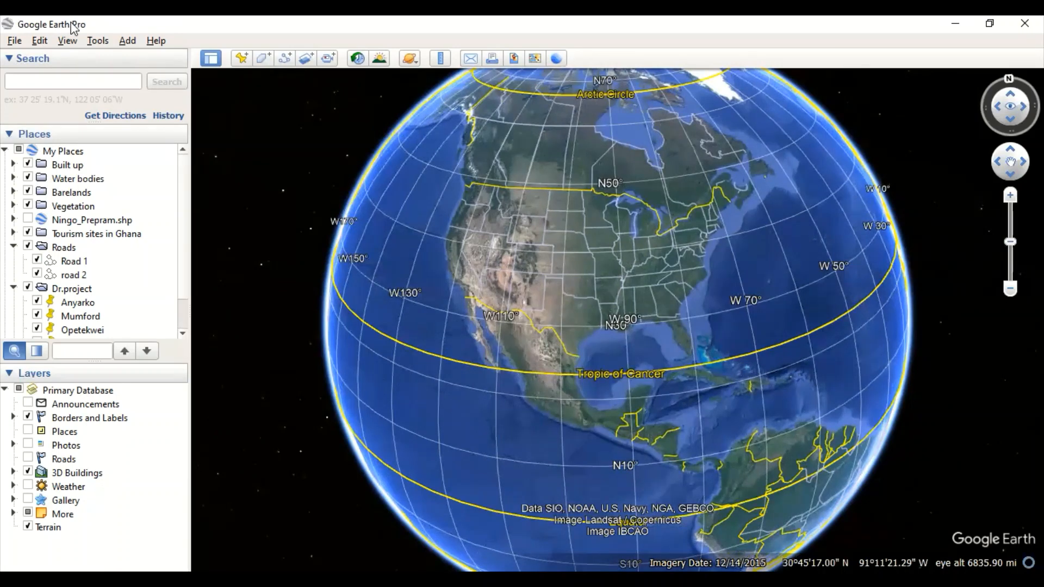
click(23, 41)
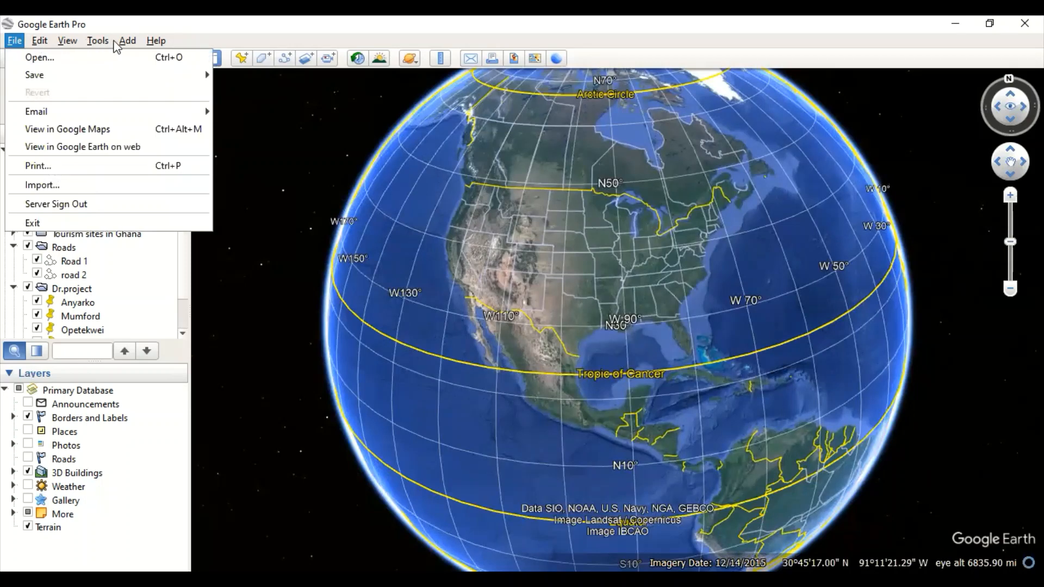
mouse_move(96, 41)
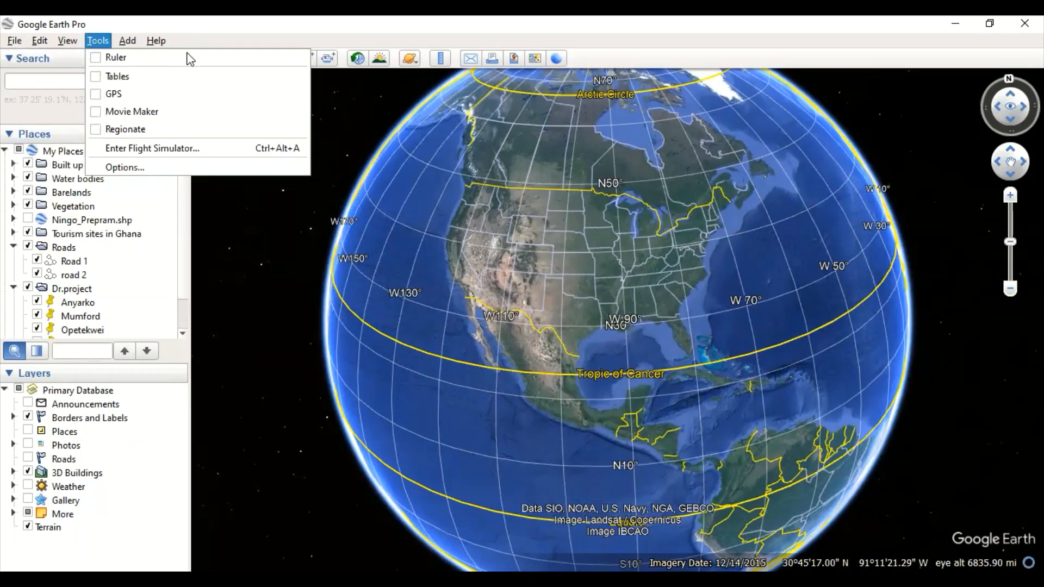
key(Right)
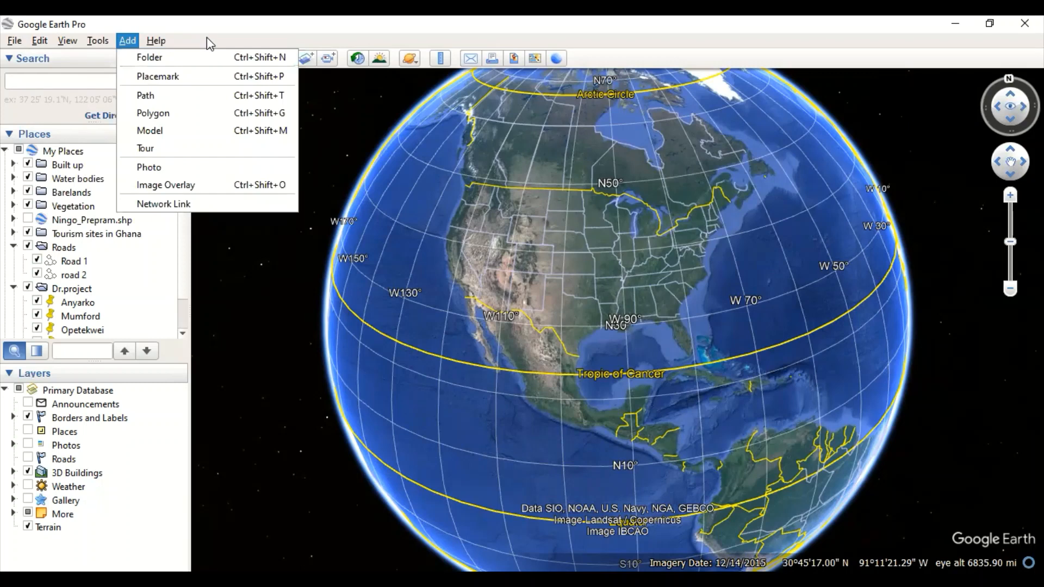
click(207, 38)
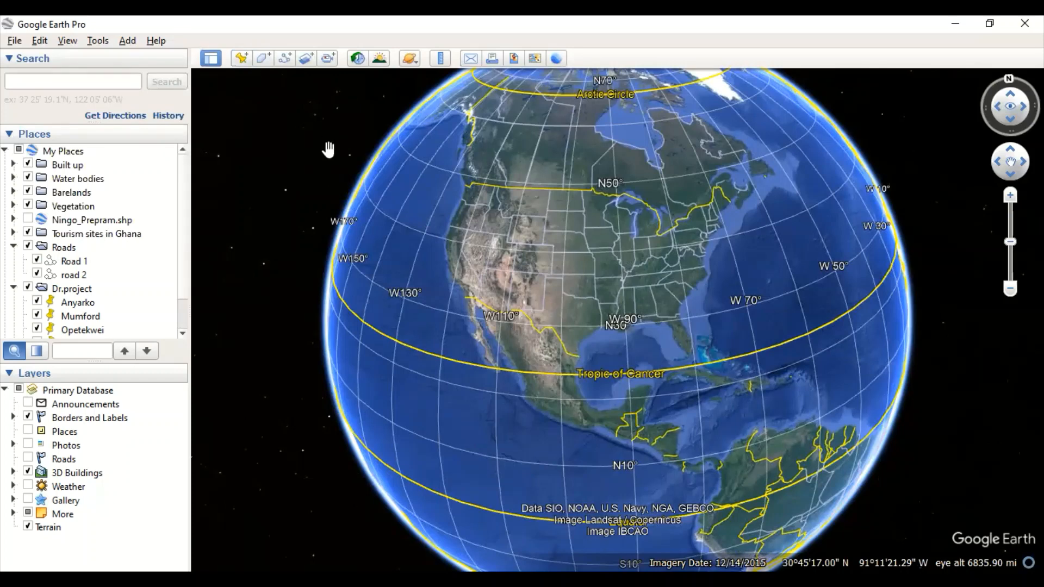
Step: Search for GHANA and fly to the country
click(72, 81)
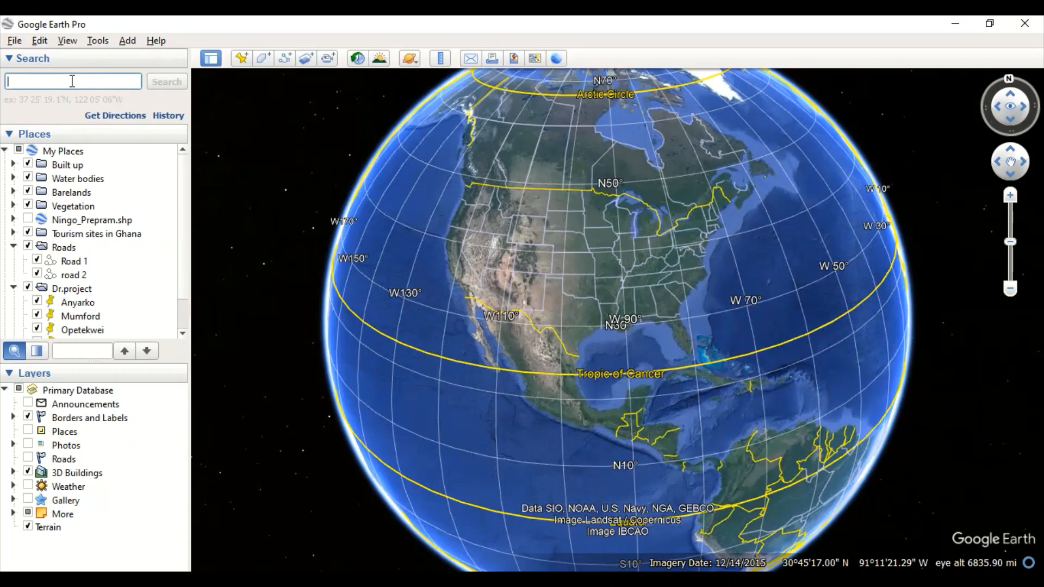
text(GHANA)
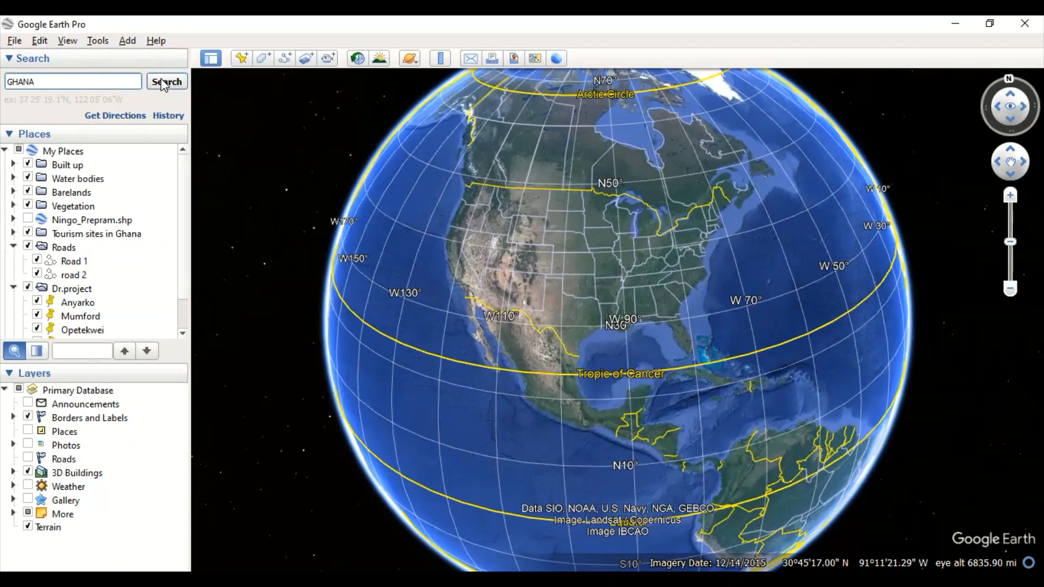
click(163, 83)
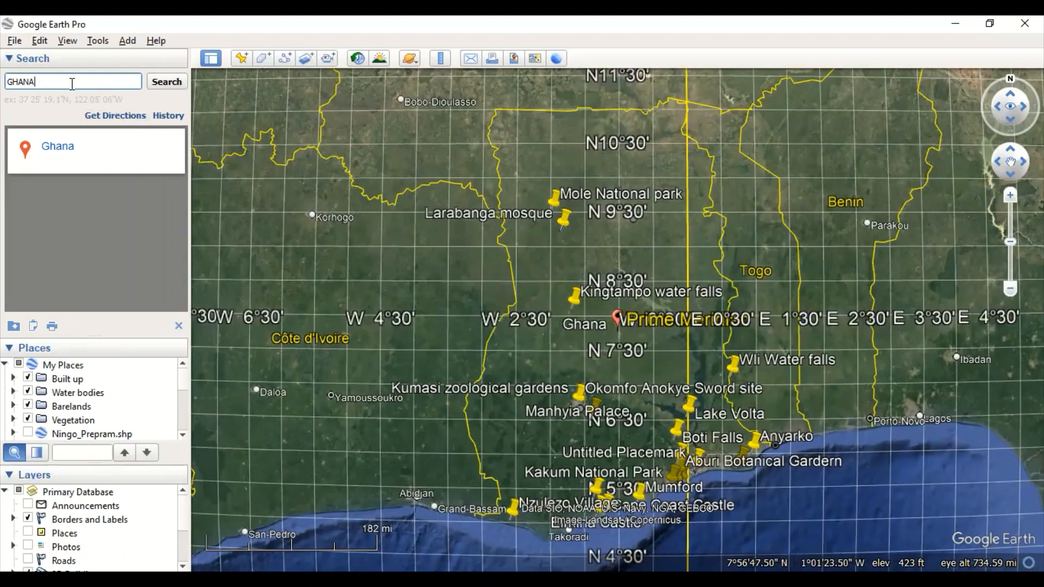
Step: Search for the suggested place Lungni, Ghana and fly to the town
text(, )
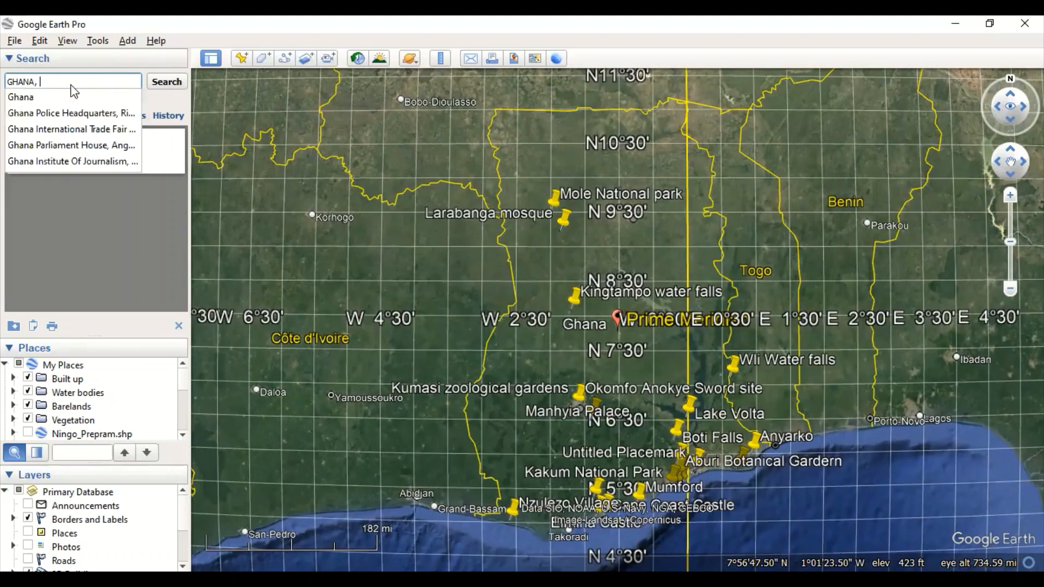
text(LUNGNI)
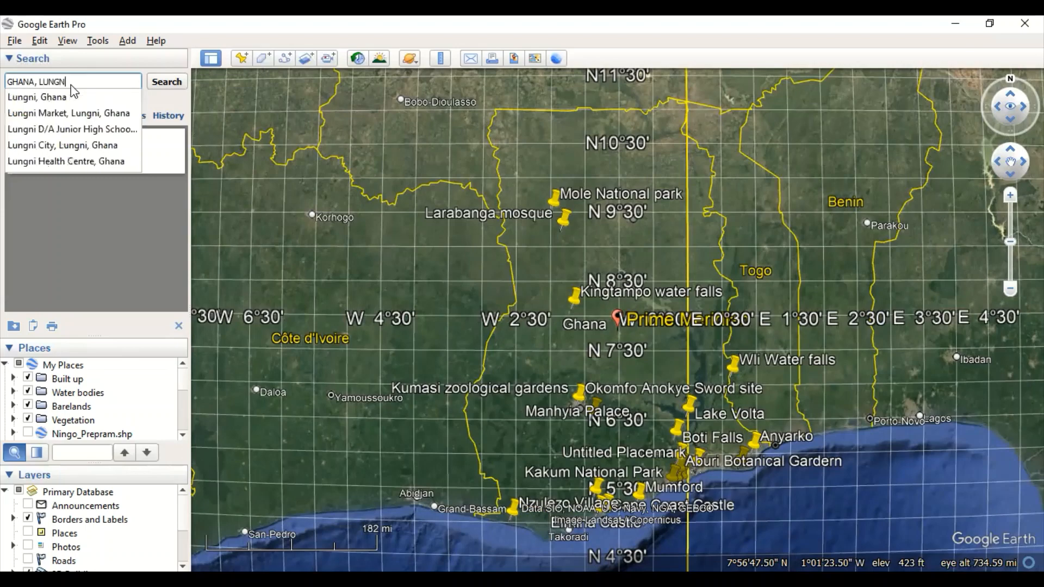
click(67, 98)
click(68, 98)
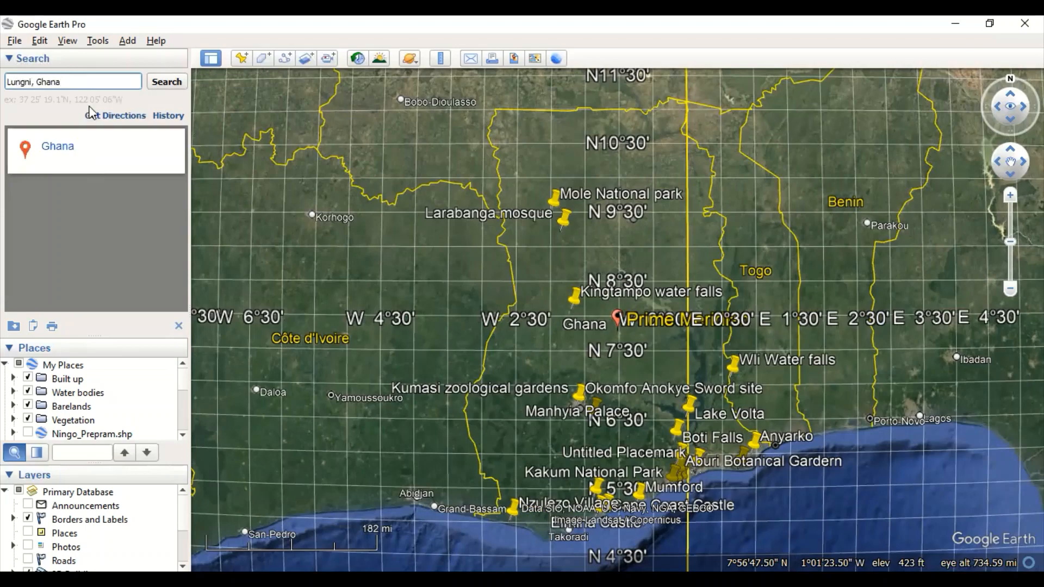
click(152, 85)
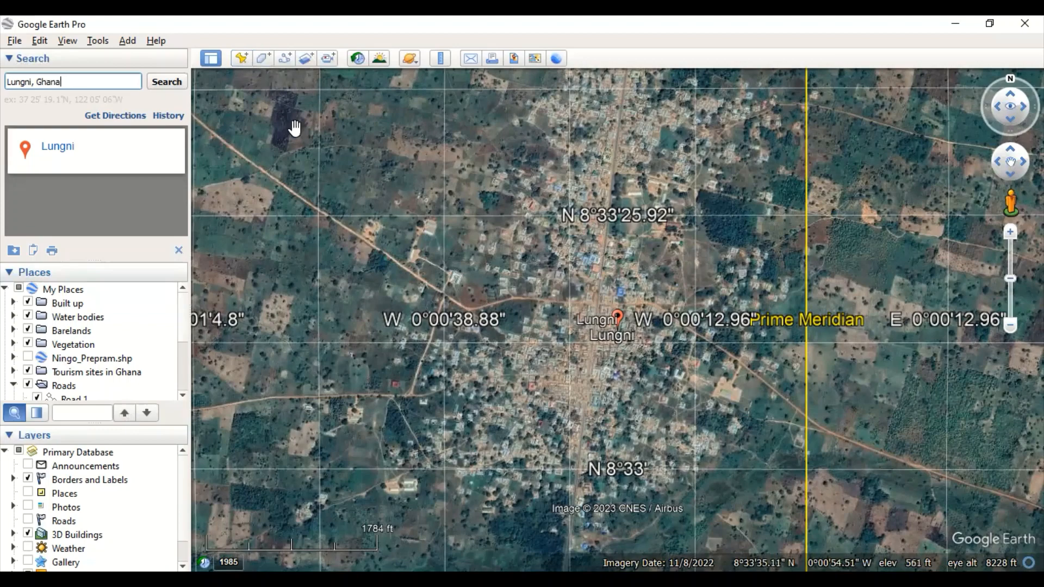
Step: Add a placemark and move it northwest of the Lungni marker, at about 8°33'27.49"N, 0°0'33.83"W
click(241, 60)
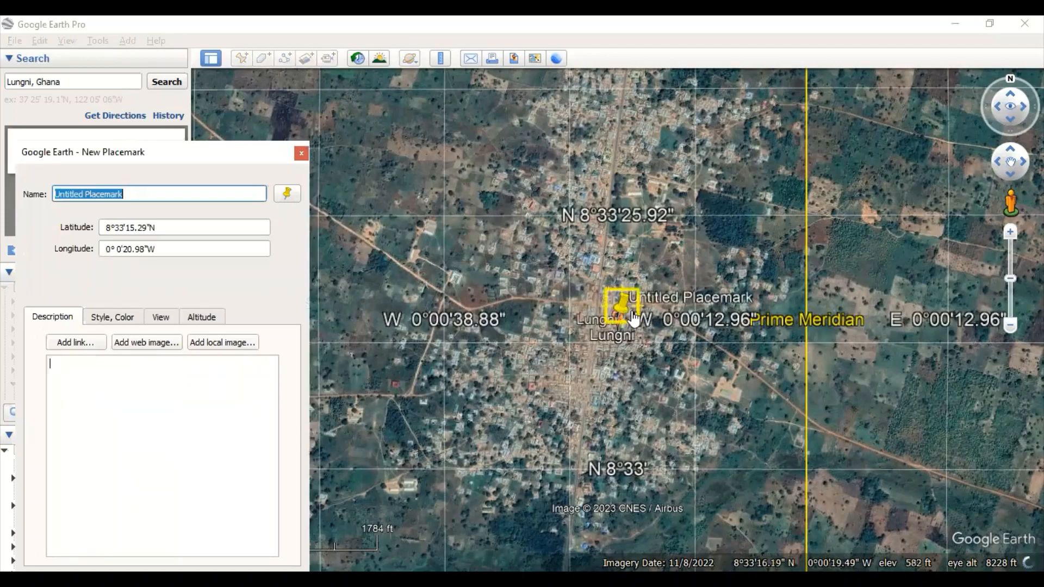
drag(633, 319, 536, 216)
drag(566, 270, 494, 208)
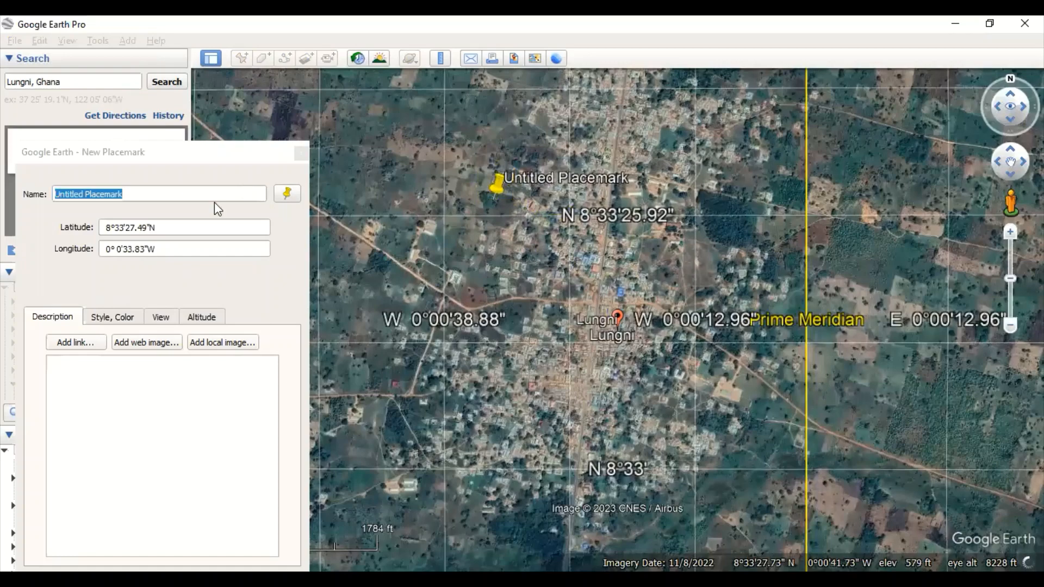
Step: Name the new placemark Big tree
click(177, 194)
key(BackSpace)
key(BackSpace)
key(BackSpace)
key(BackSpace)
key(BackSpace)
key(BackSpace)
key(BackSpace)
key(BackSpace)
key(BackSpace)
key(BackSpace)
key(BackSpace)
key(BackSpace)
key(BackSpace)
key(BackSpace)
key(BackSpace)
key(BackSpace)
key(BackSpace)
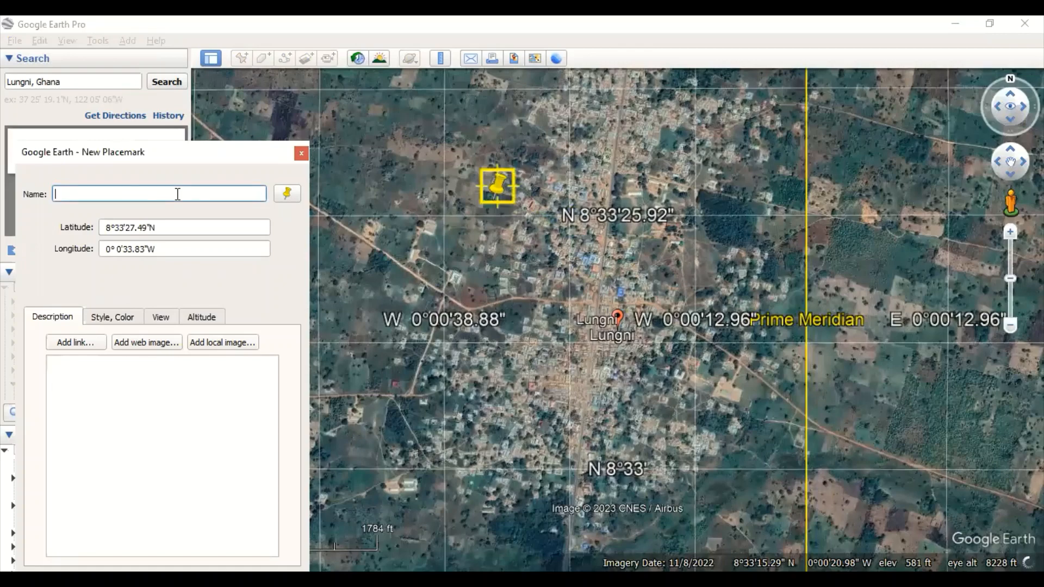
text(Big tree)
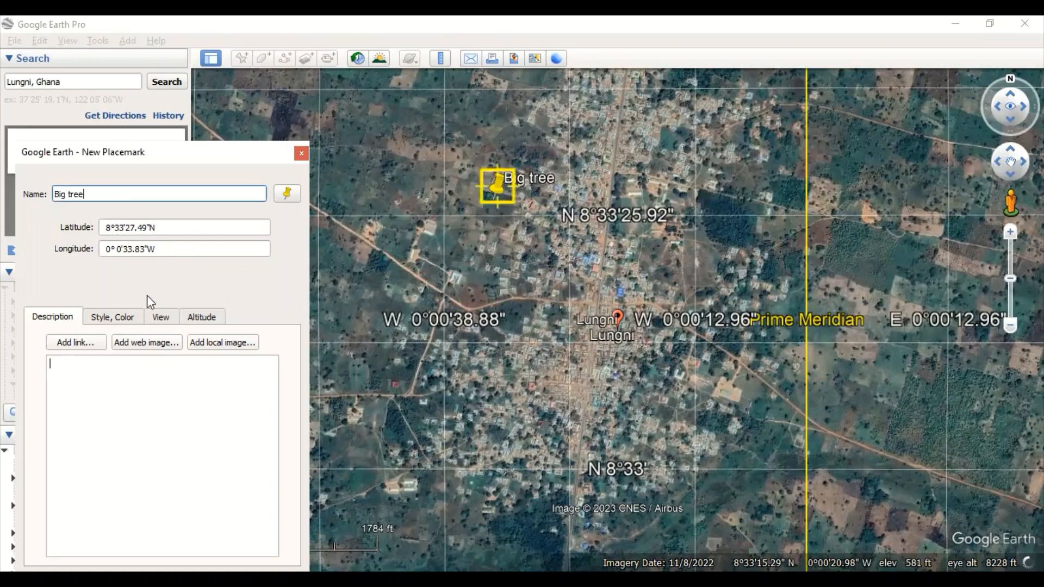
Step: Set the placemark's label to 94% opacity and orange (#ff5500), and discard the placemark
click(119, 321)
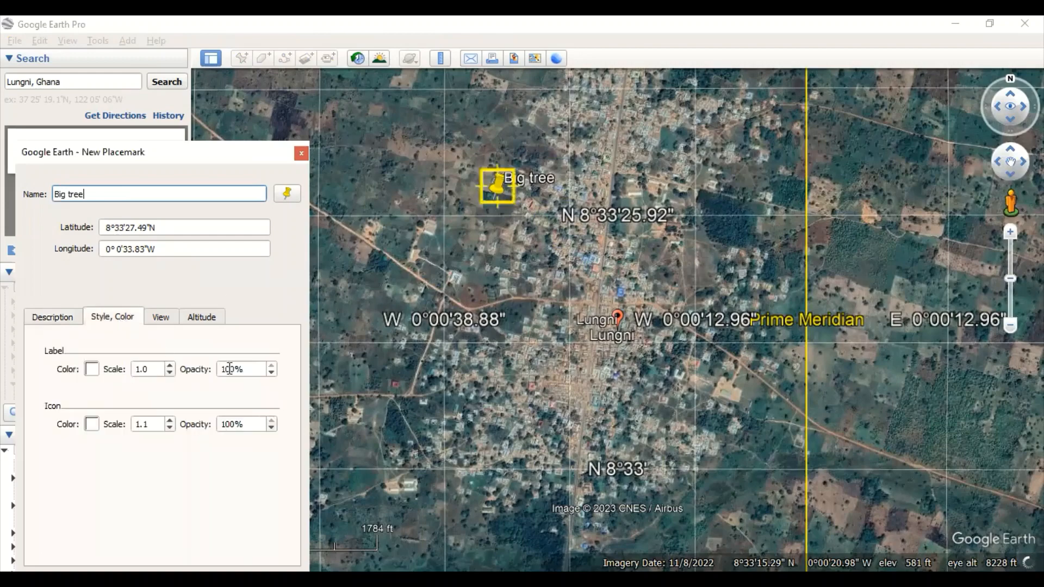
click(272, 373)
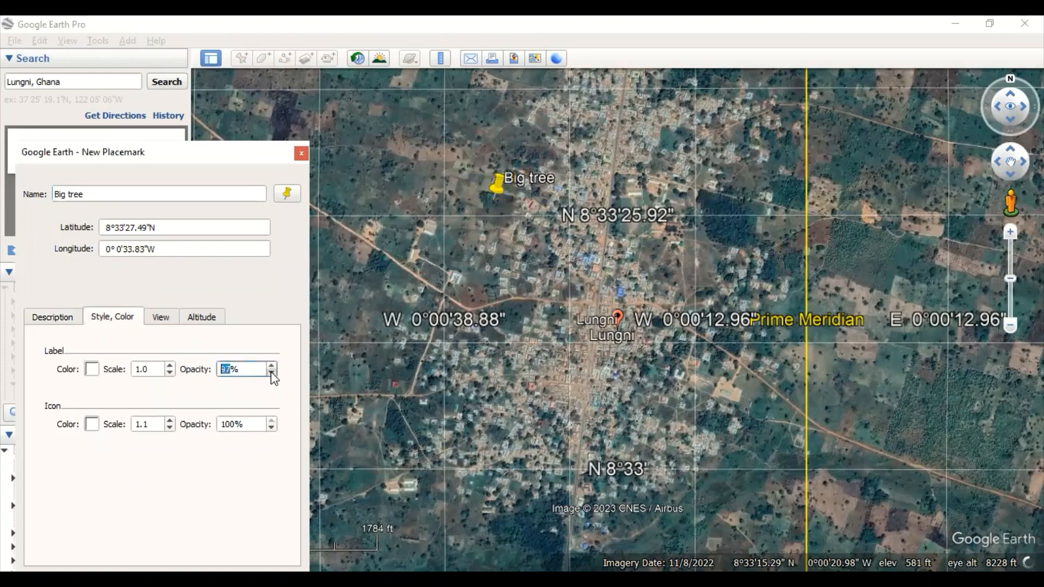
click(92, 369)
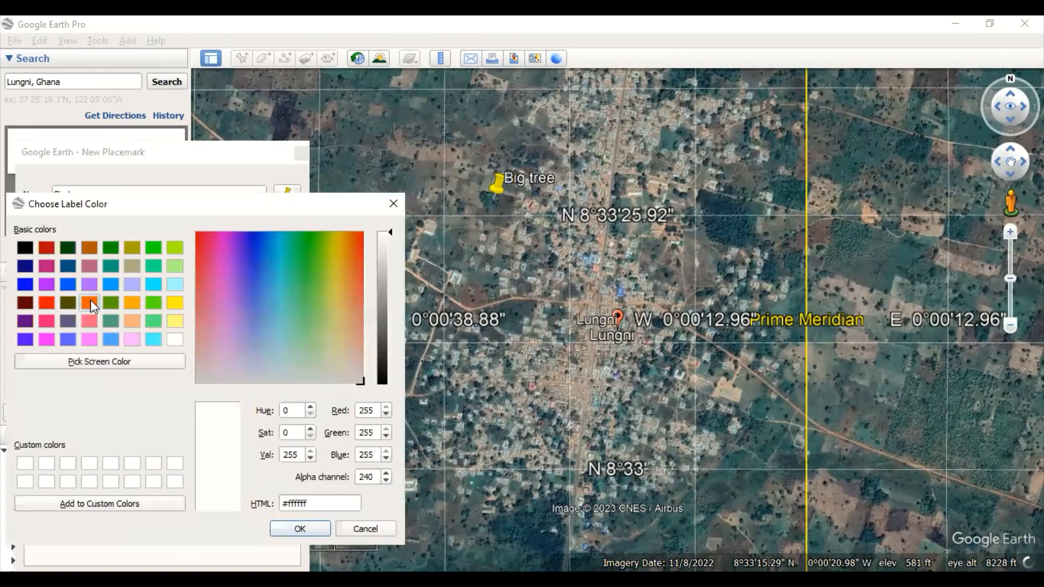
click(90, 303)
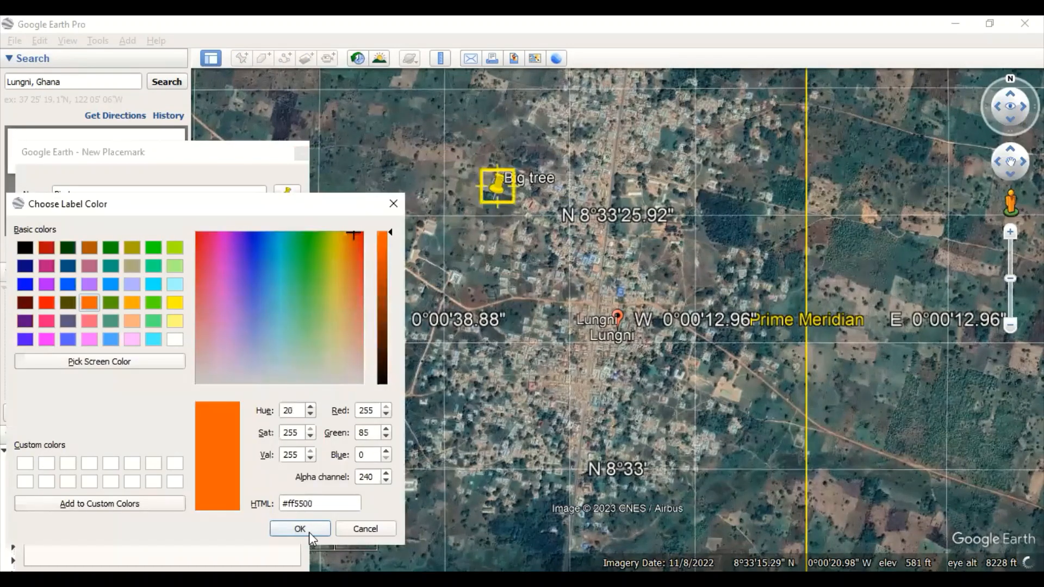
key(Return)
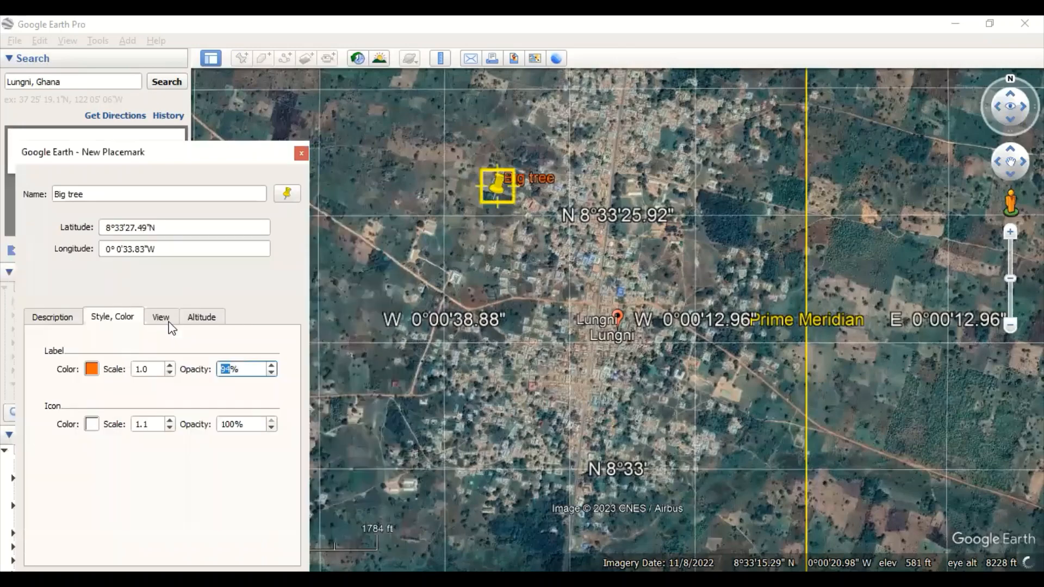
click(200, 318)
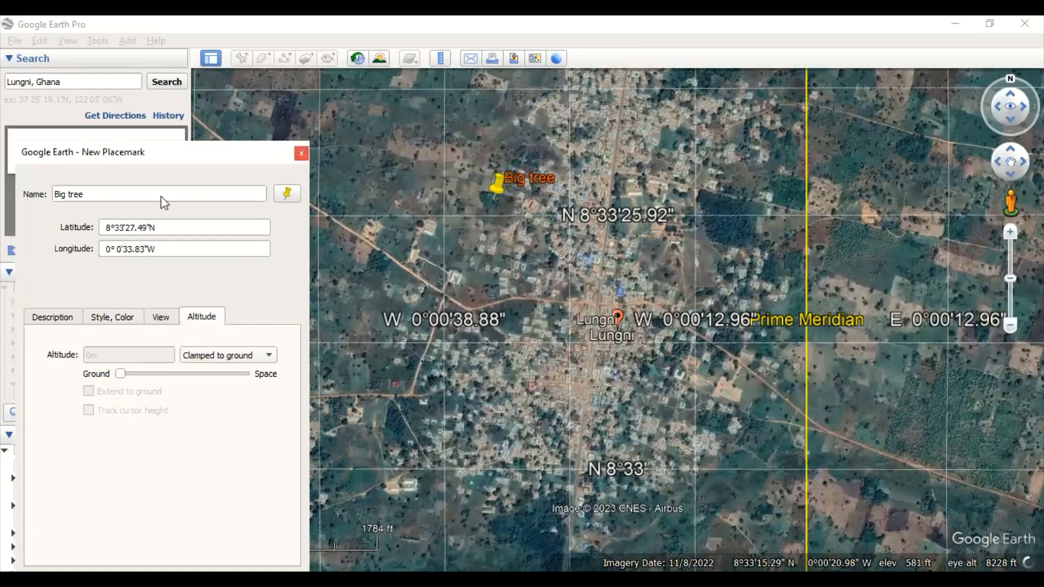
key(Escape)
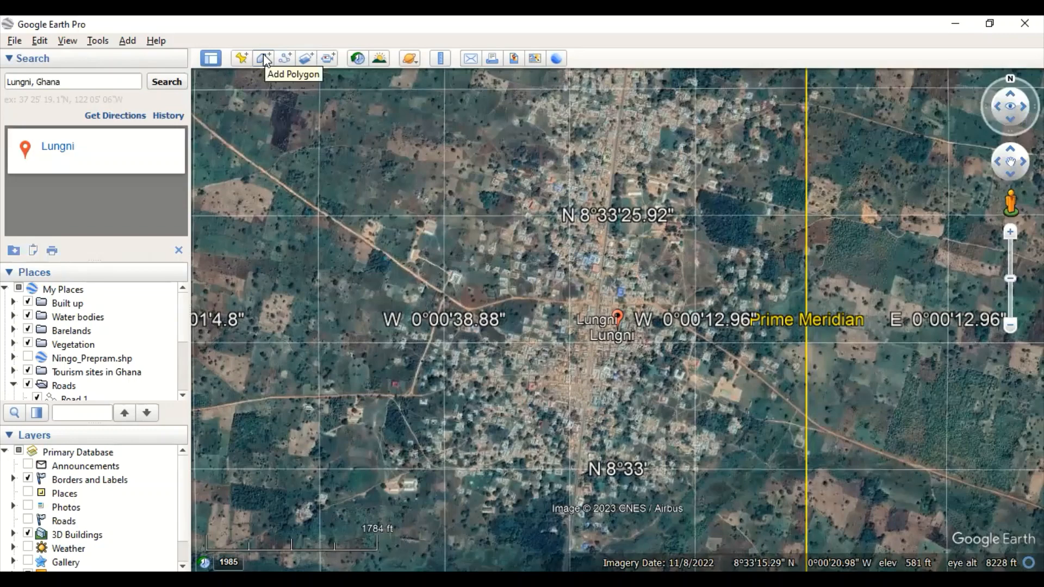
Step: Draw a six-point polygon over the large building beside the paved road, at the junction northwest of the Lungni marker
click(264, 58)
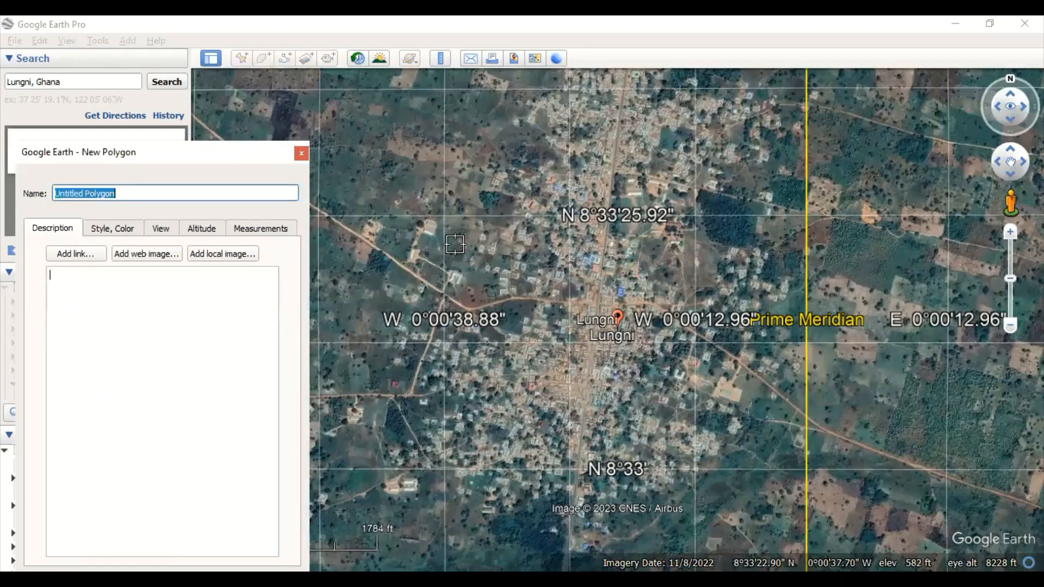
click(1009, 231)
click(1009, 231)
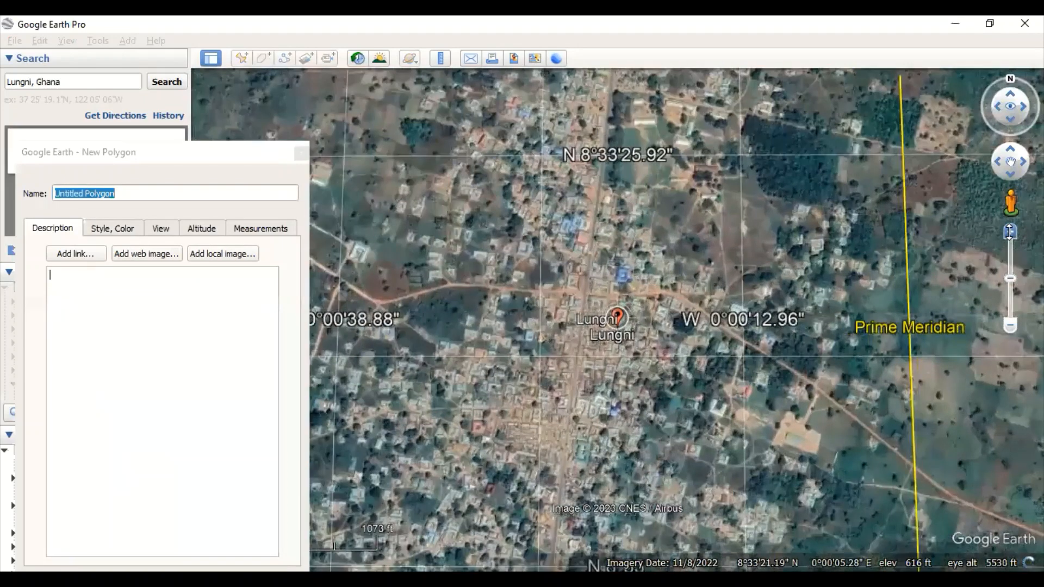
click(1009, 232)
click(1010, 232)
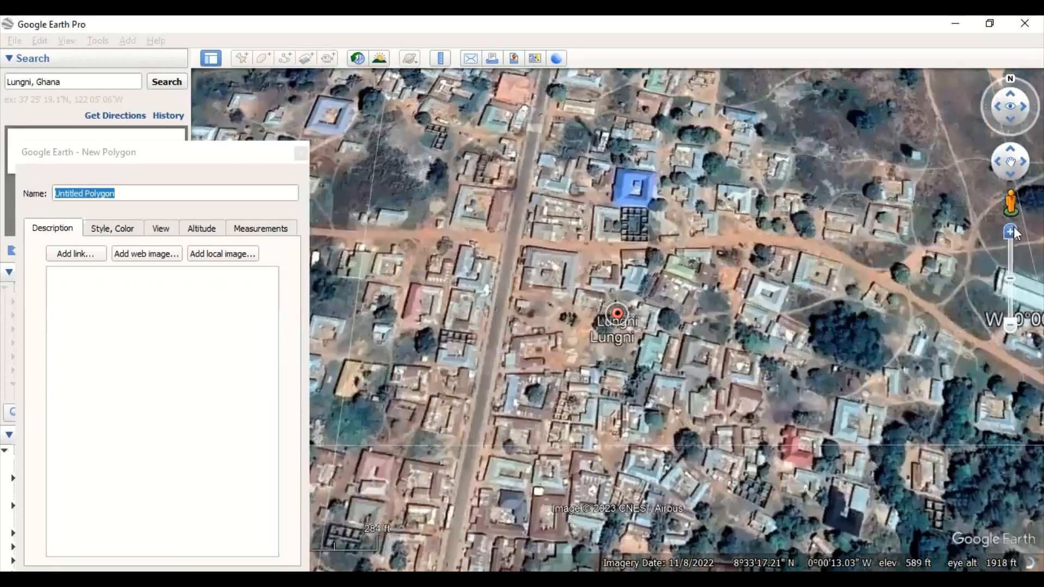
click(1010, 232)
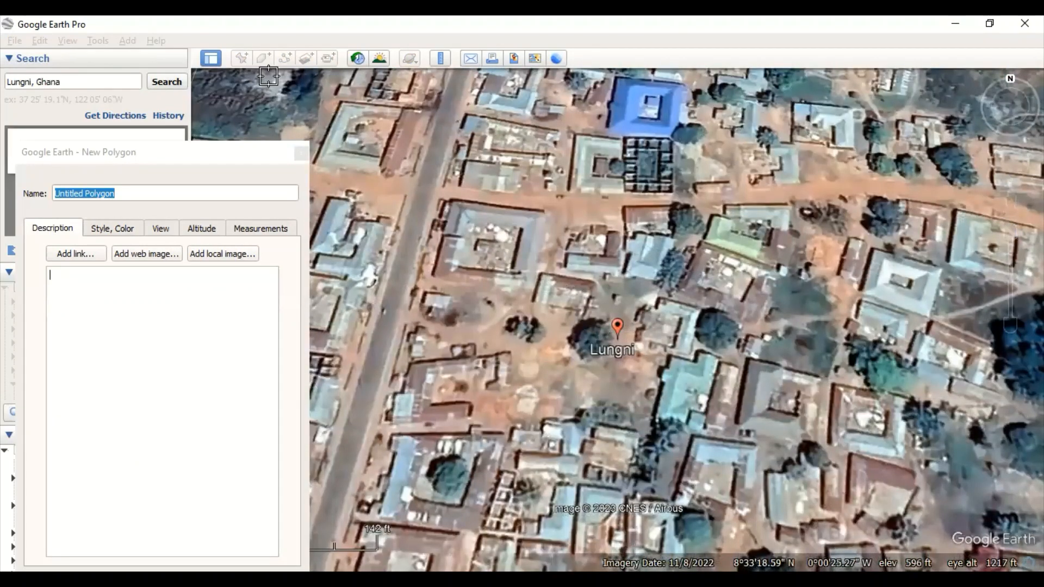
click(457, 211)
click(503, 214)
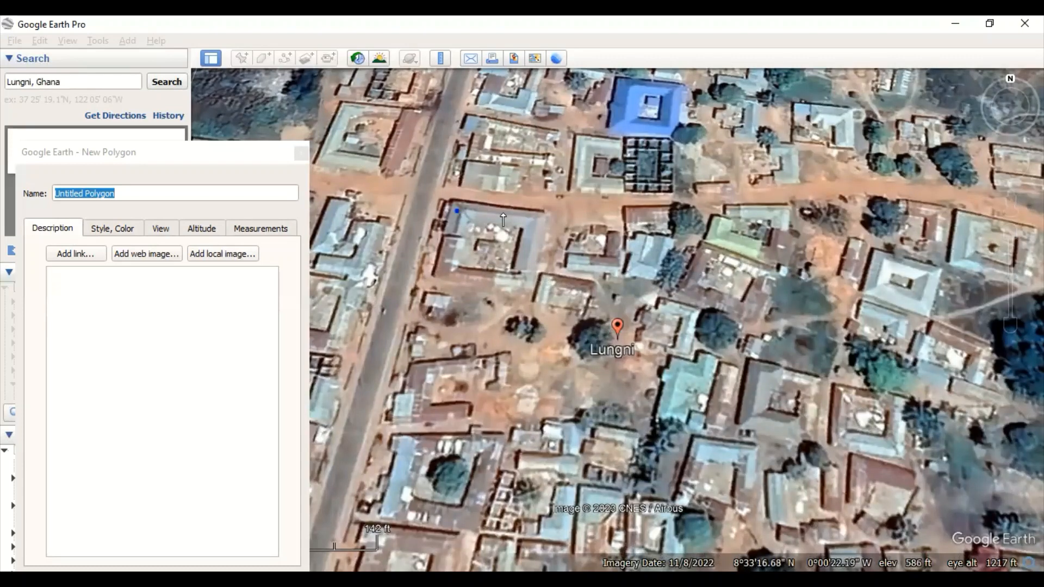
click(541, 227)
click(533, 281)
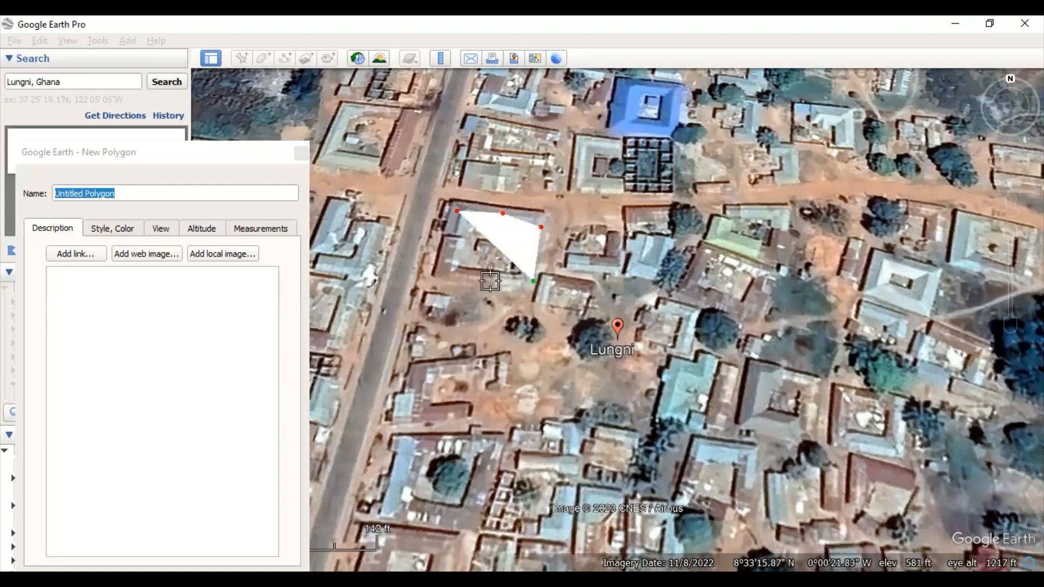
click(482, 277)
click(449, 270)
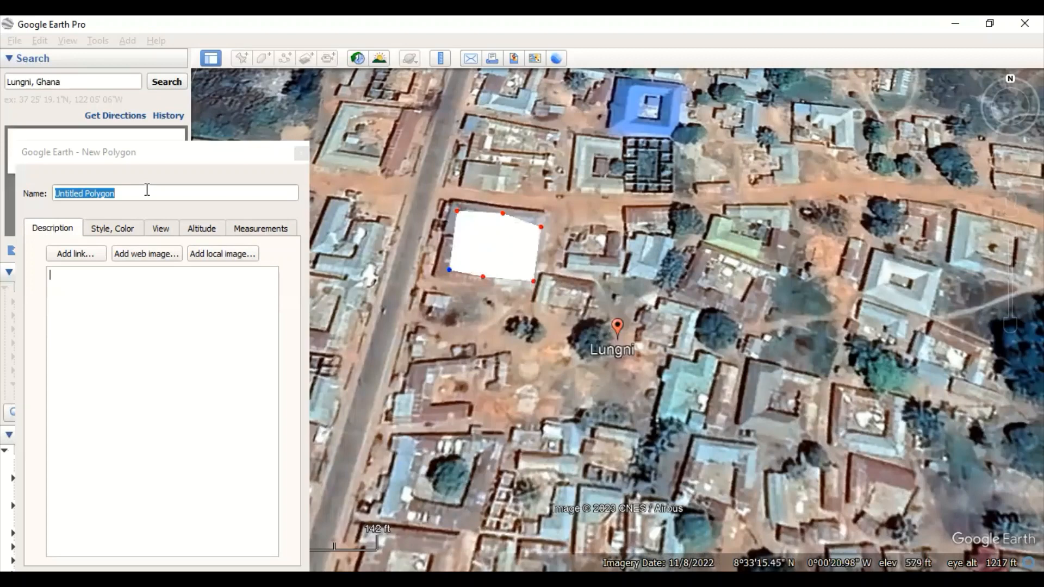
Step: Name the polygon building and save it to the places list
text(Untitled)
key(BackSpace)
key(BackSpace)
key(BackSpace)
key(BackSpace)
key(BackSpace)
key(BackSpace)
key(BackSpace)
key(BackSpace)
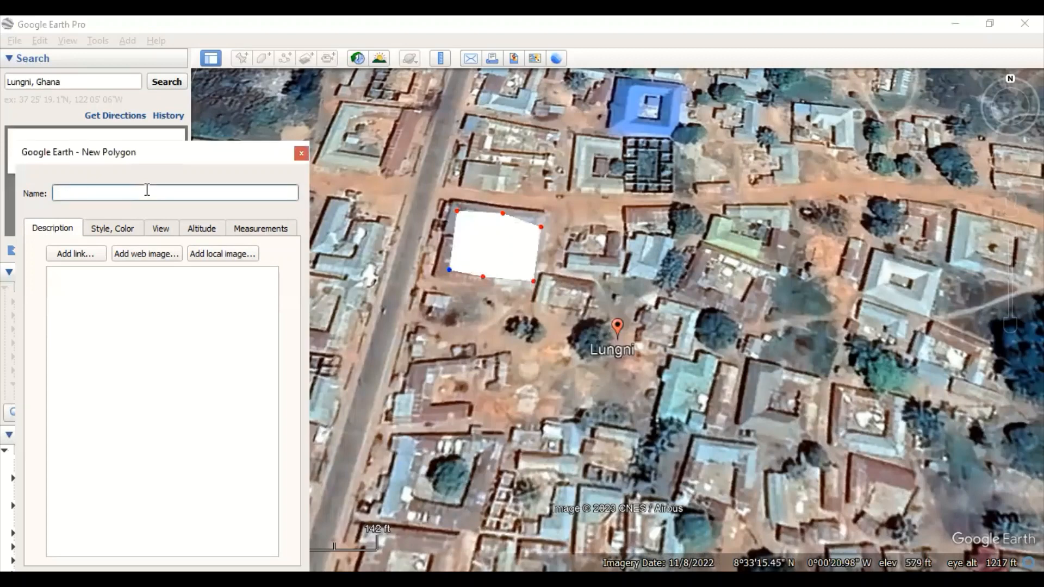
text(building)
key(Tab)
drag(176, 154, 174, 109)
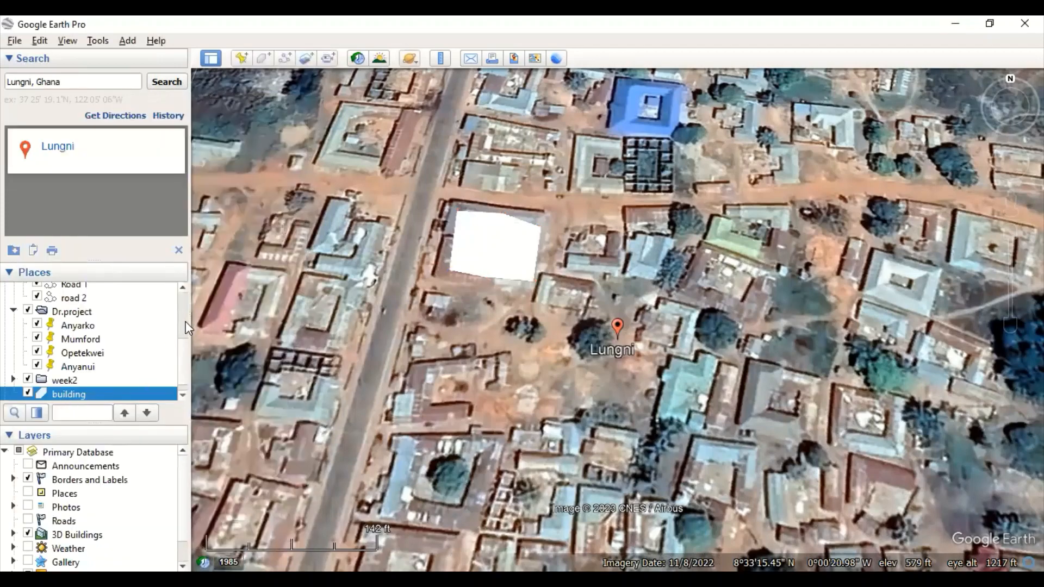
scroll(185, 326, up, 3)
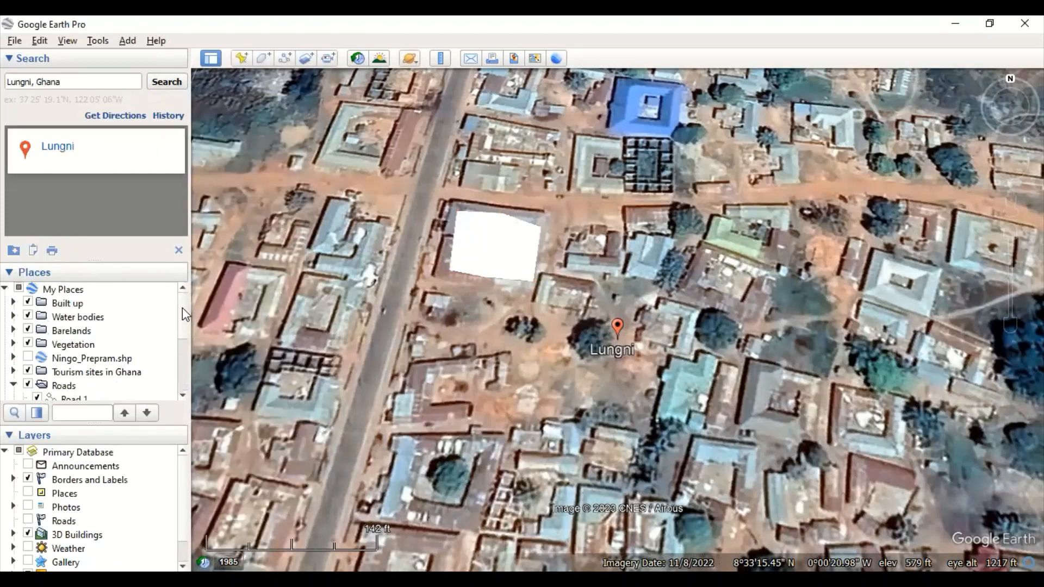
Step: Draw a new three-point path along the paved road west of the Lungni marker, starting just north of the junction
click(286, 57)
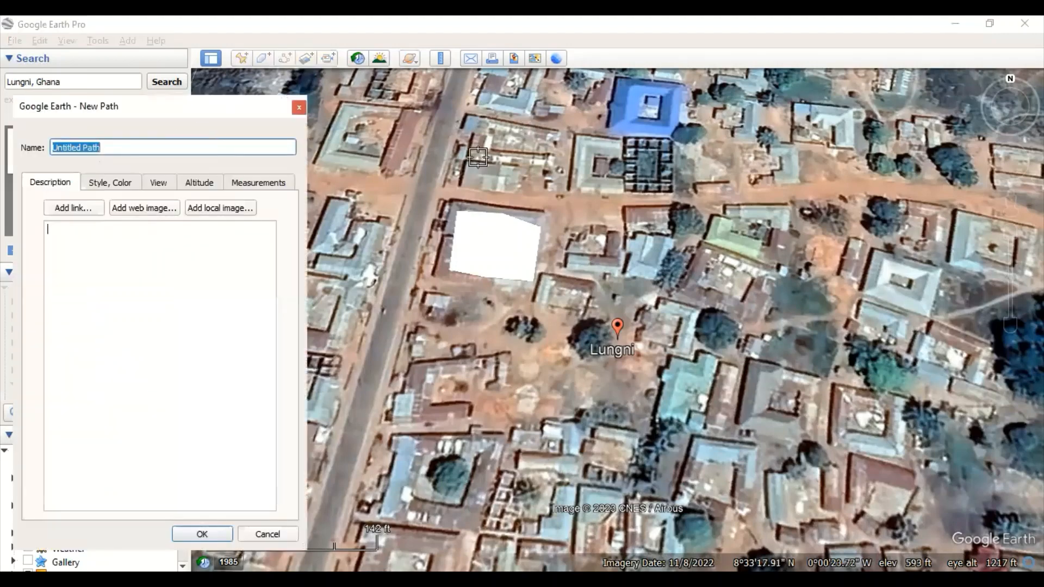
click(438, 155)
click(385, 348)
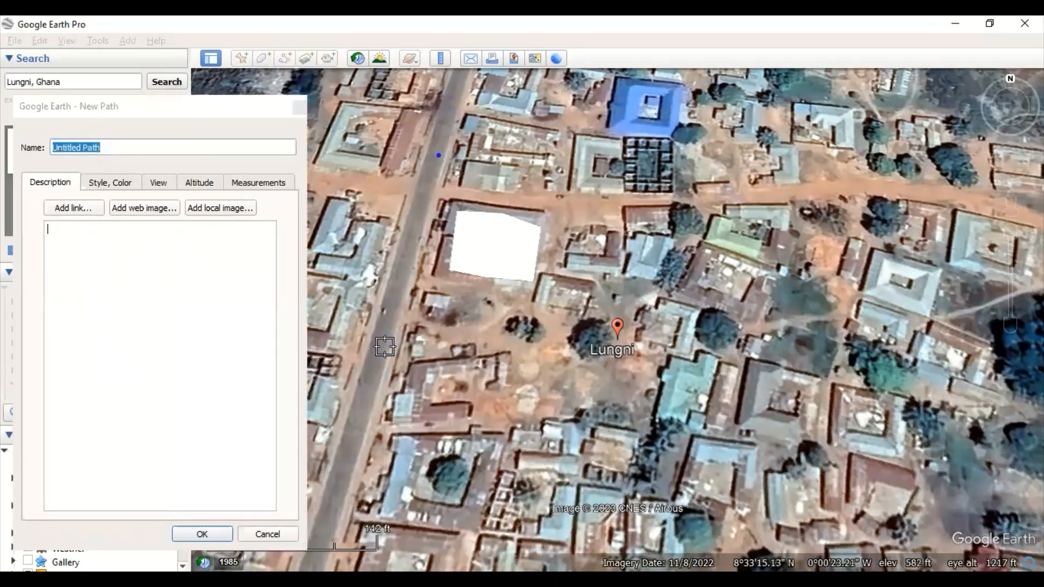
click(357, 462)
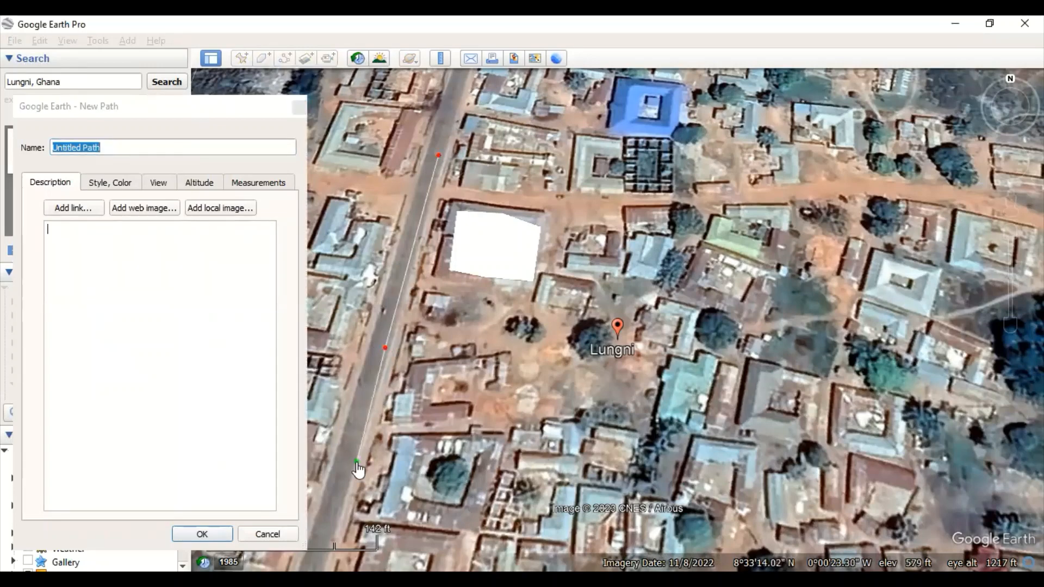
Step: Name the path line and save it to the places list
click(150, 145)
key(BackSpace)
key(BackSpace)
key(BackSpace)
key(BackSpace)
key(BackSpace)
key(BackSpace)
key(BackSpace)
key(BackSpace)
key(BackSpace)
key(BackSpace)
key(BackSpace)
key(BackSpace)
key(BackSpace)
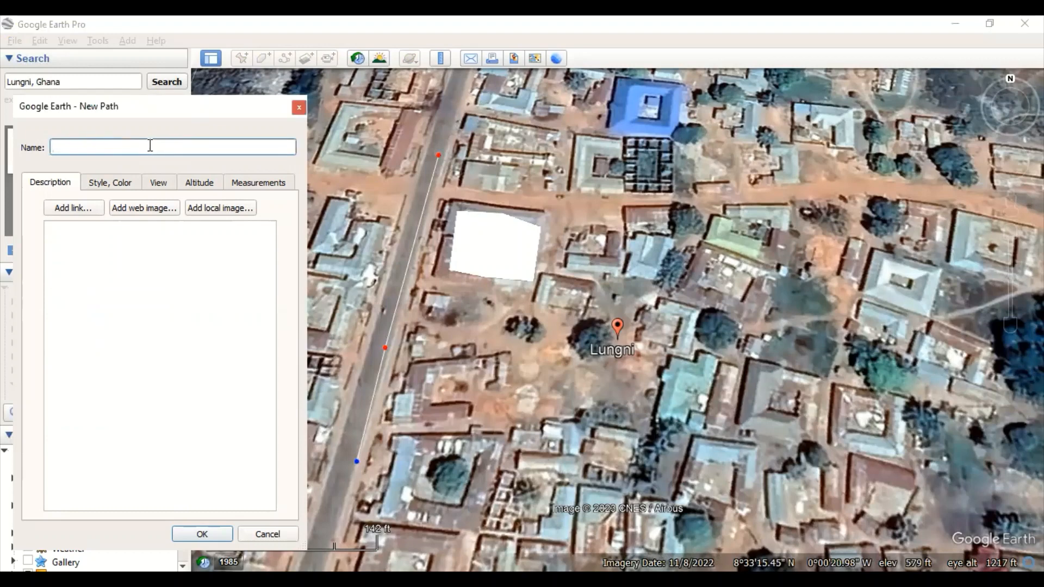
text(line)
click(202, 533)
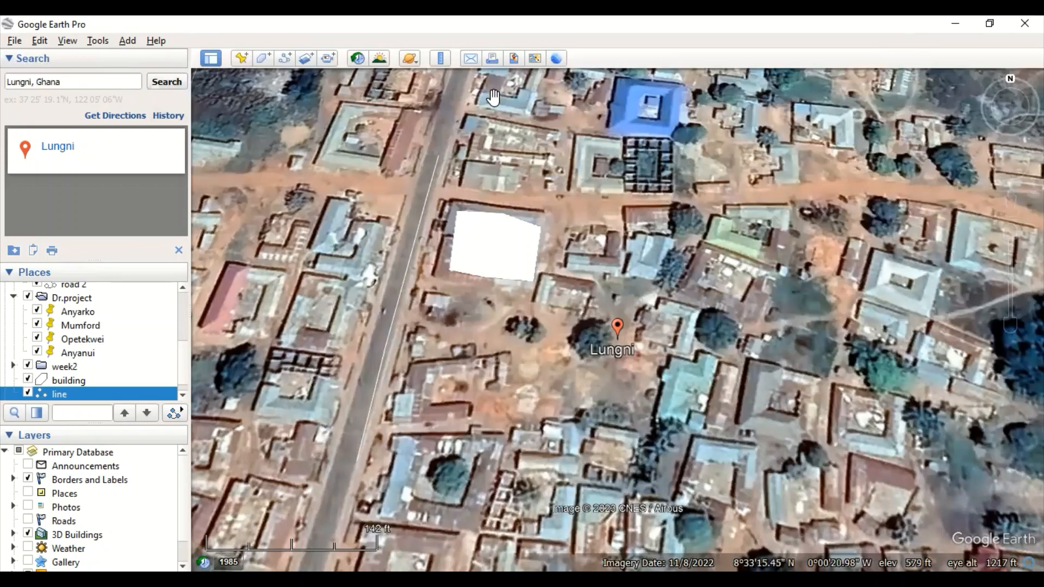
Step: Measure the straight-line distance along the paved road in kilometers with the Ruler, and look through the available length units
click(440, 63)
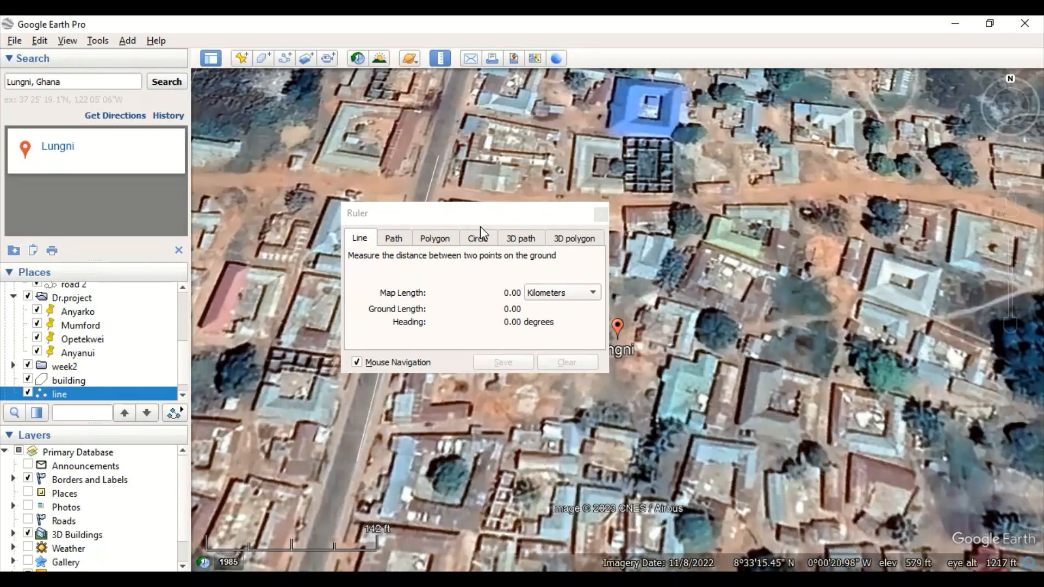
drag(531, 220, 689, 225)
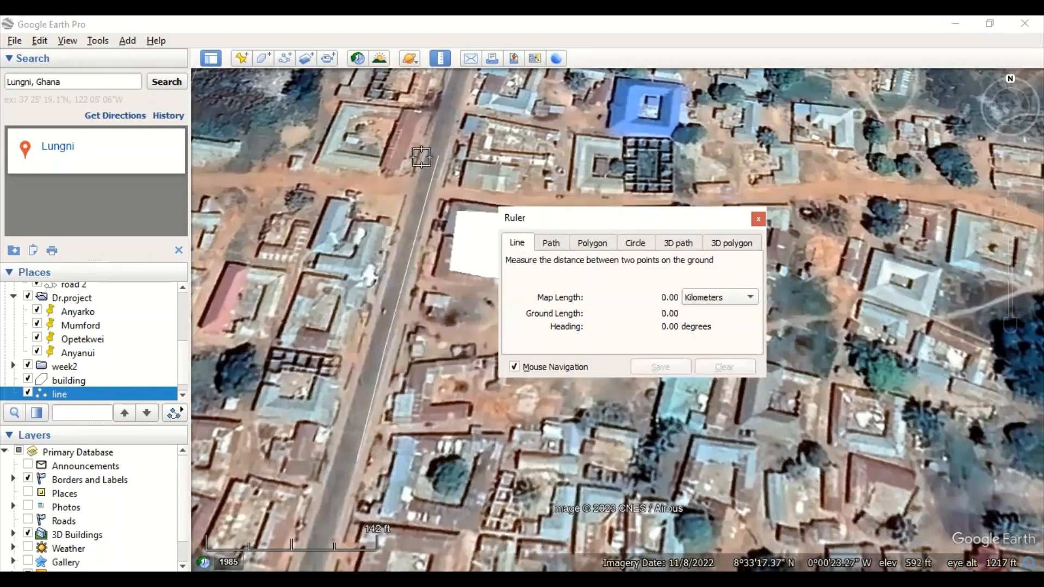
click(446, 98)
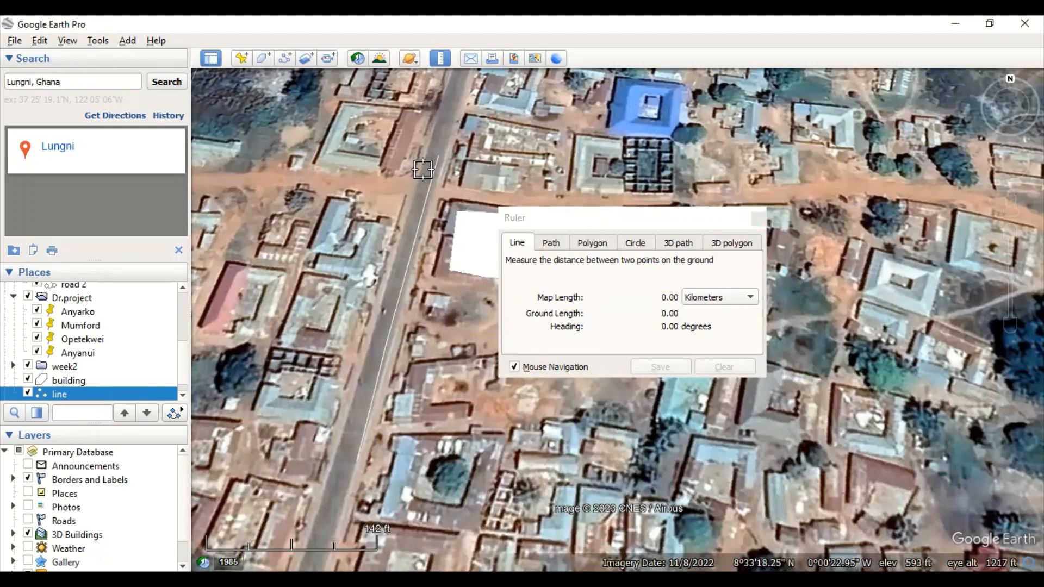
click(400, 242)
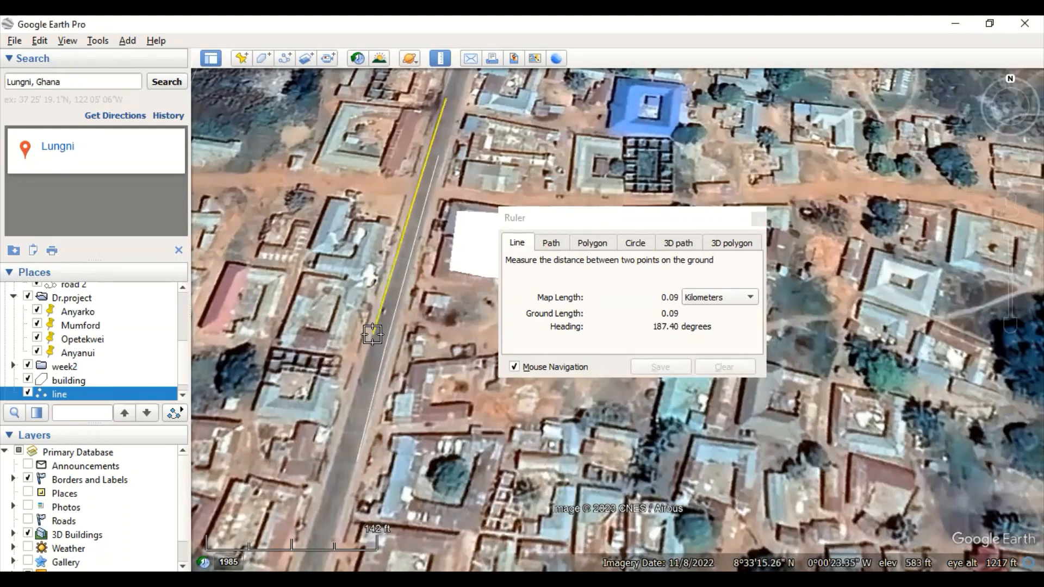
click(321, 521)
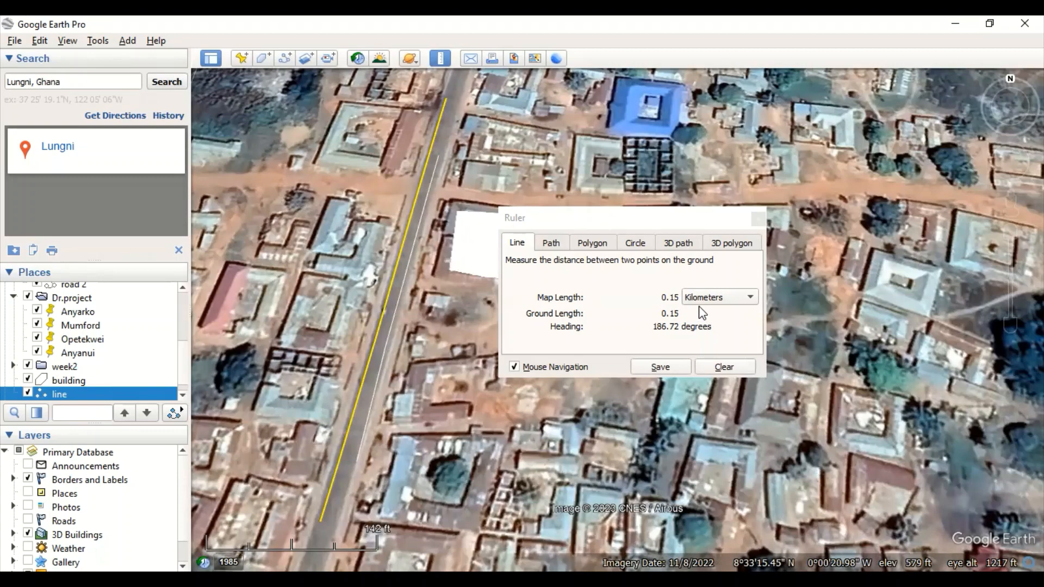
click(739, 303)
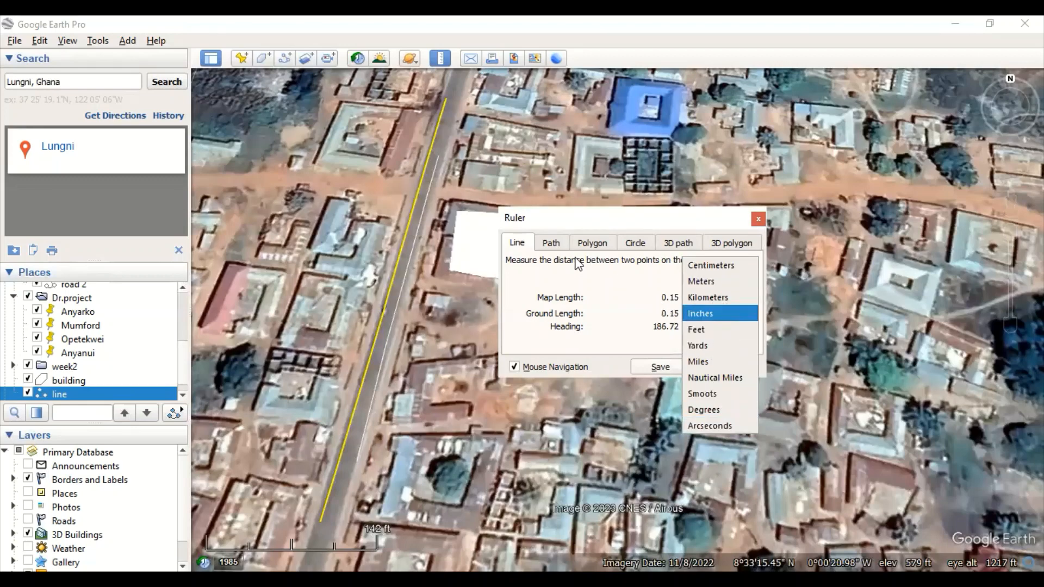
Step: Measure a nine-point path around the buildings northeast of the road junction with the Ruler, and show its length in miles
click(551, 244)
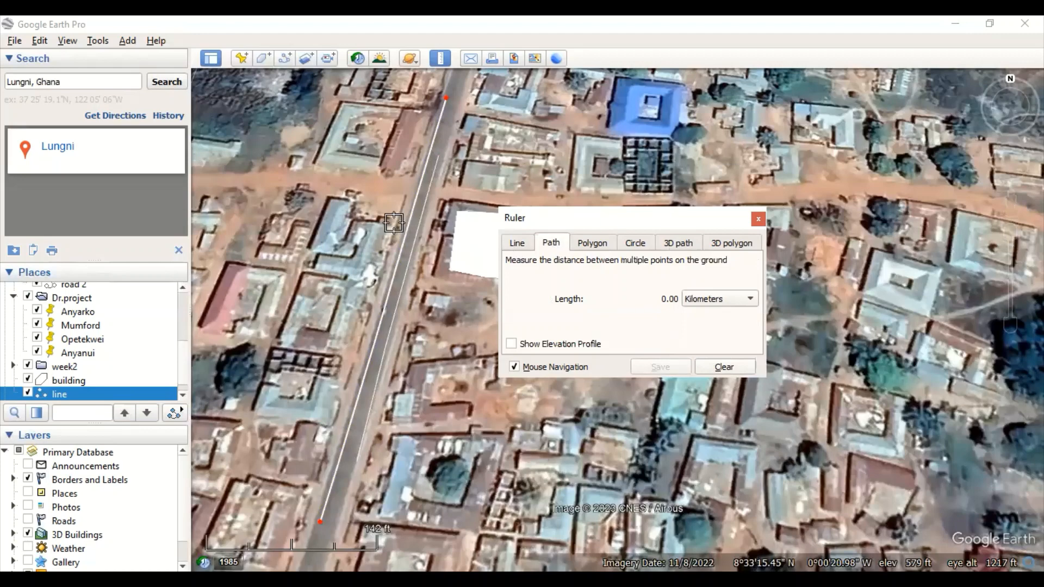
click(517, 191)
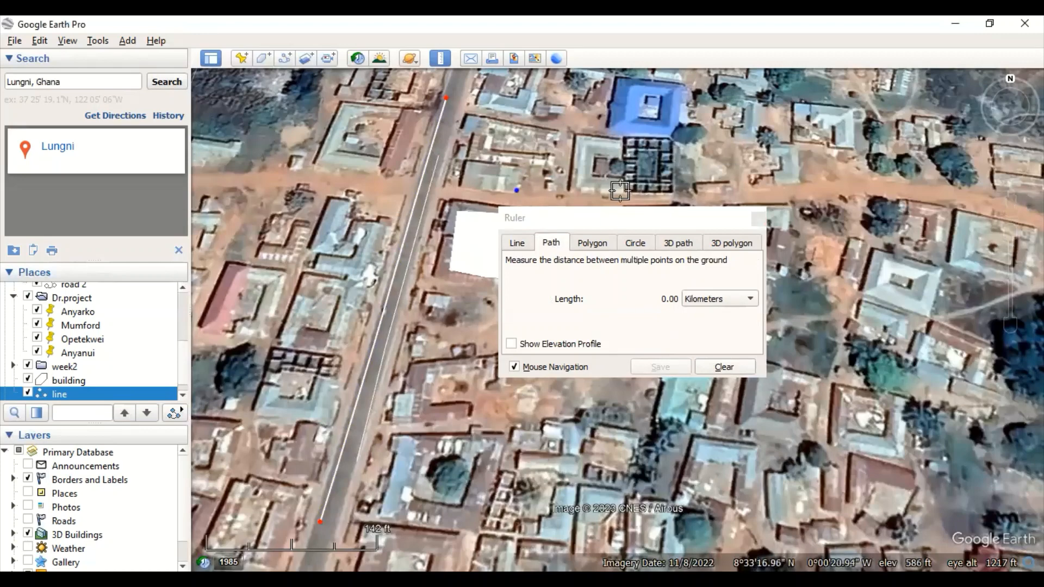
click(622, 192)
click(611, 136)
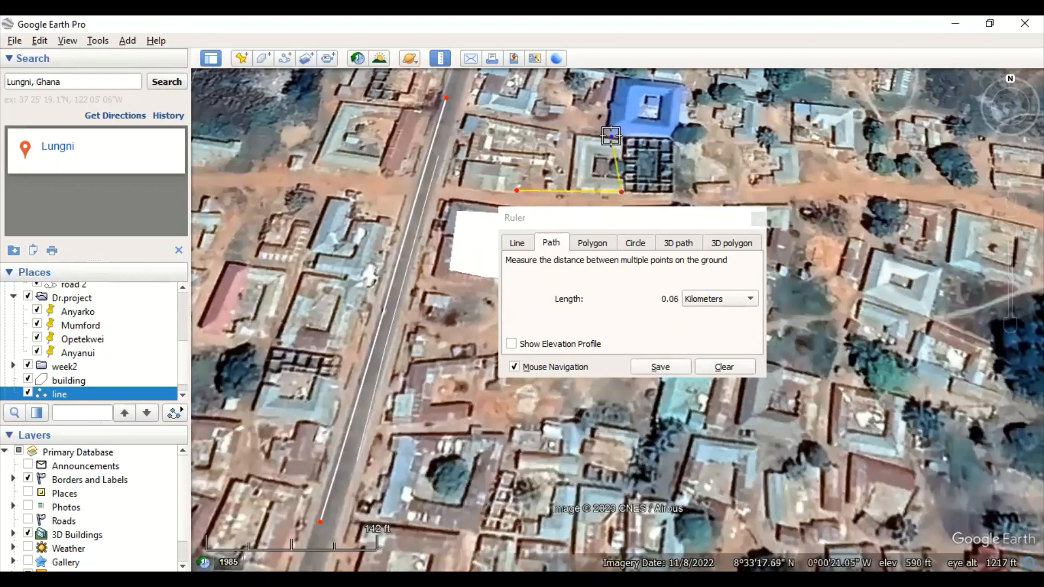
click(547, 131)
click(492, 111)
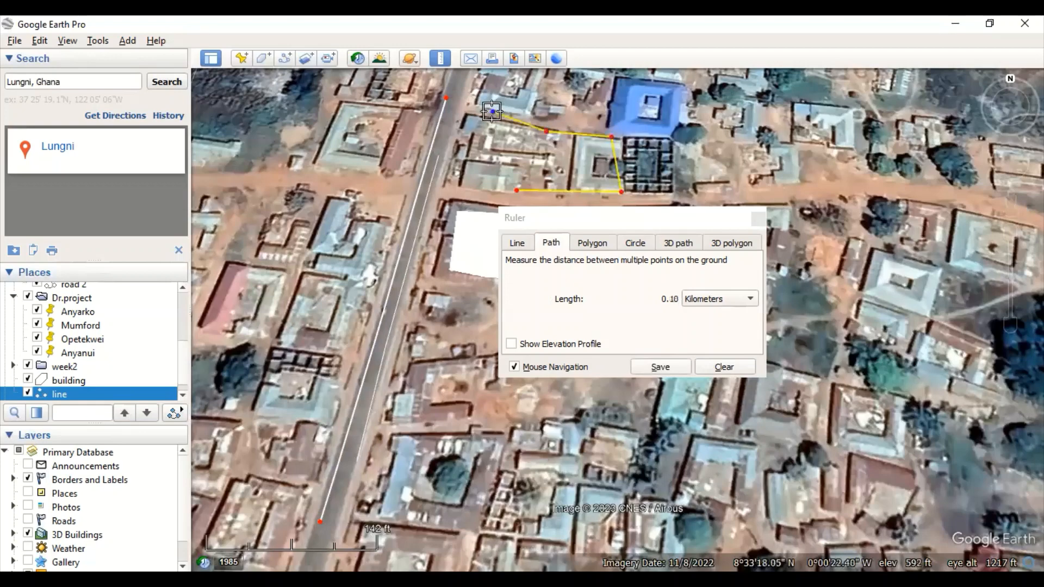
click(497, 133)
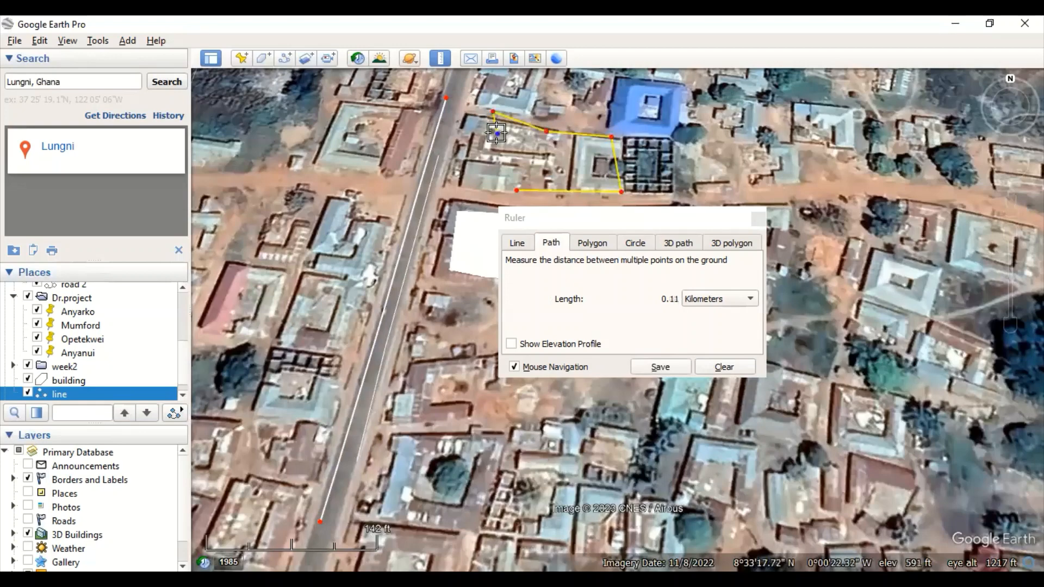
click(483, 142)
click(471, 143)
click(444, 199)
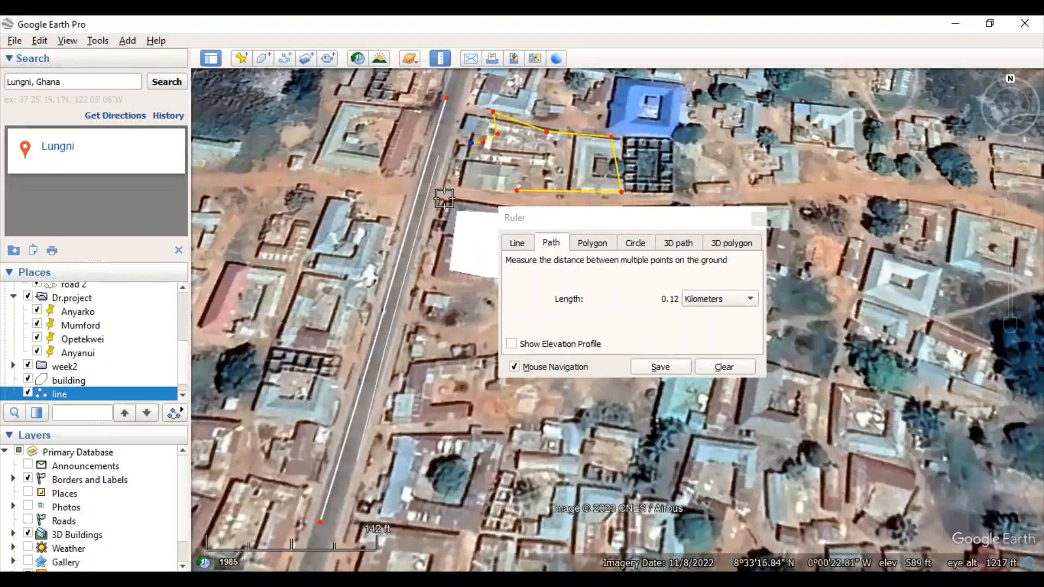
click(741, 301)
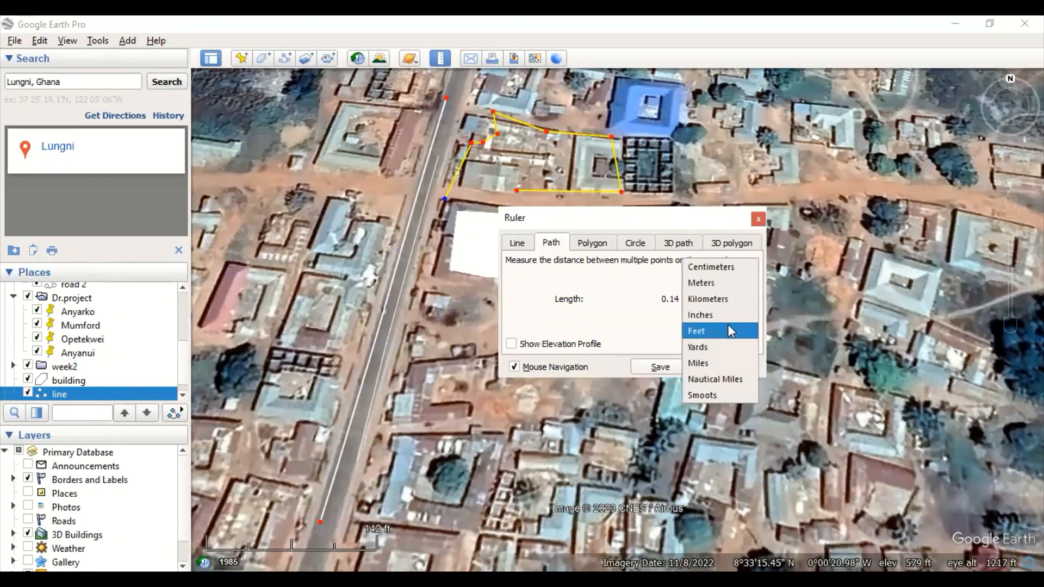
click(724, 362)
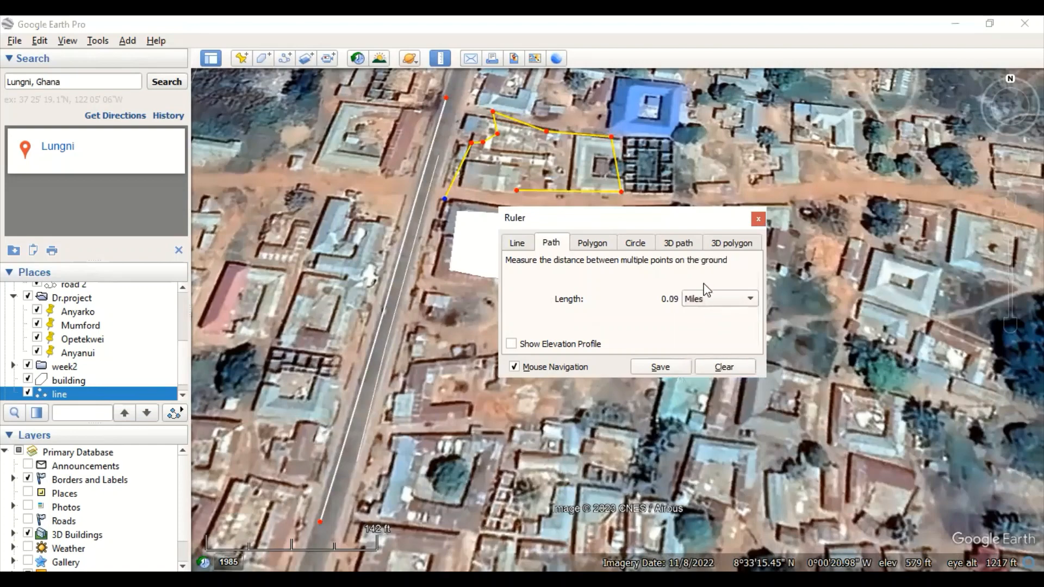
Step: Measure a four-point polygon around the building northwest of the road junction, and show its perimeter in kilometers
click(597, 246)
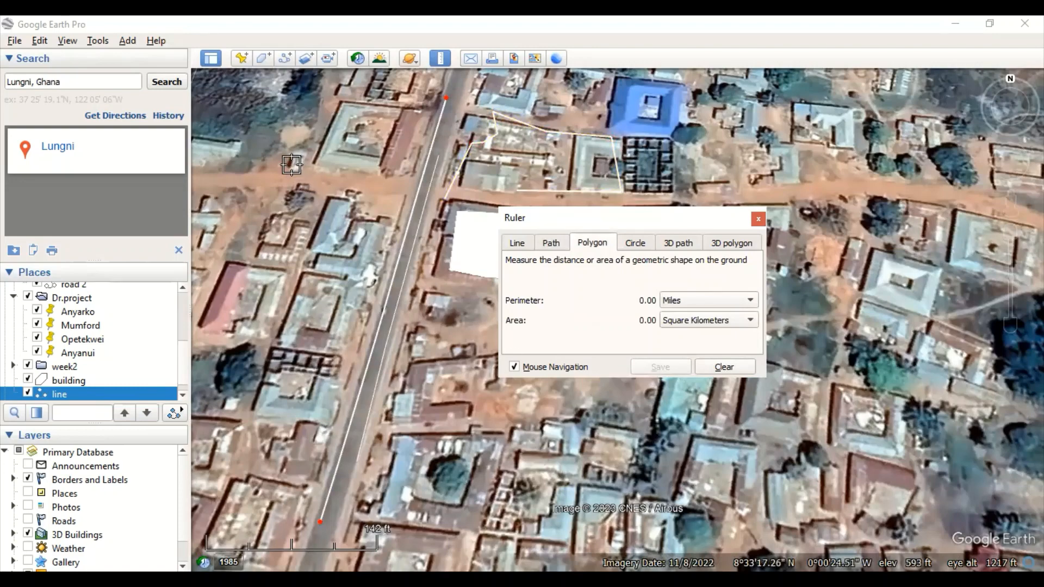
click(342, 105)
click(398, 114)
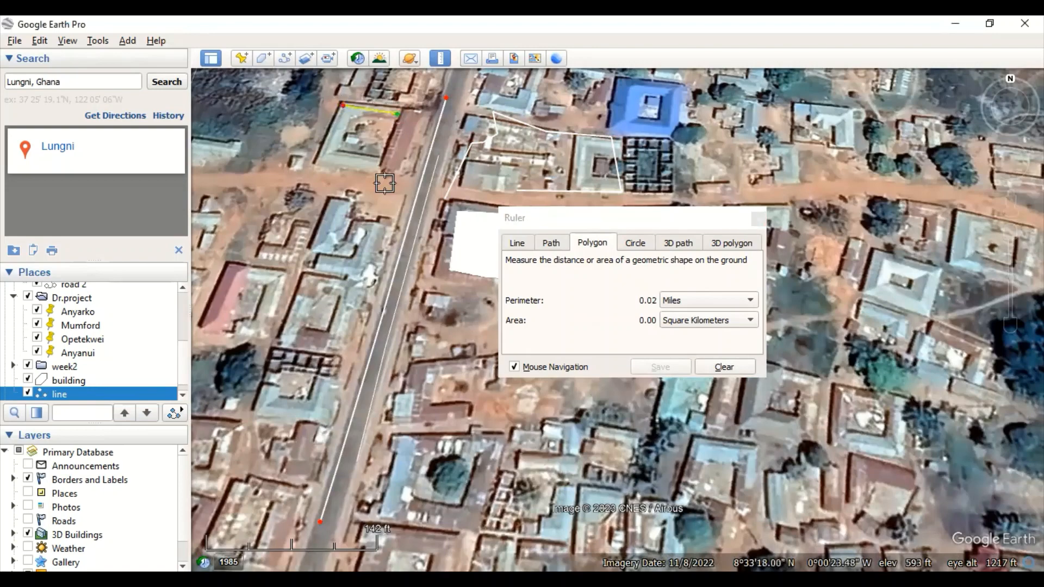
click(380, 174)
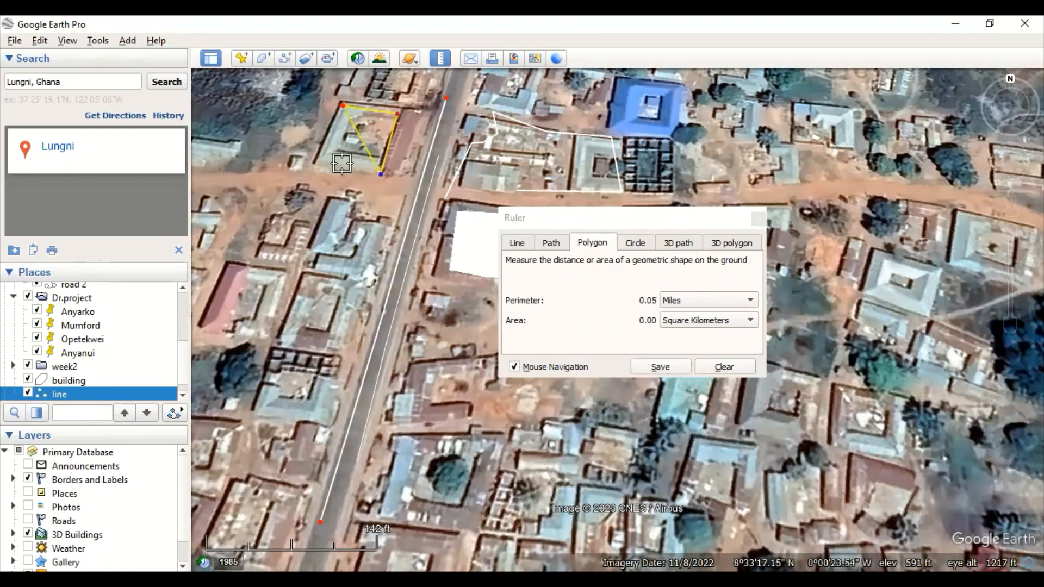
click(316, 158)
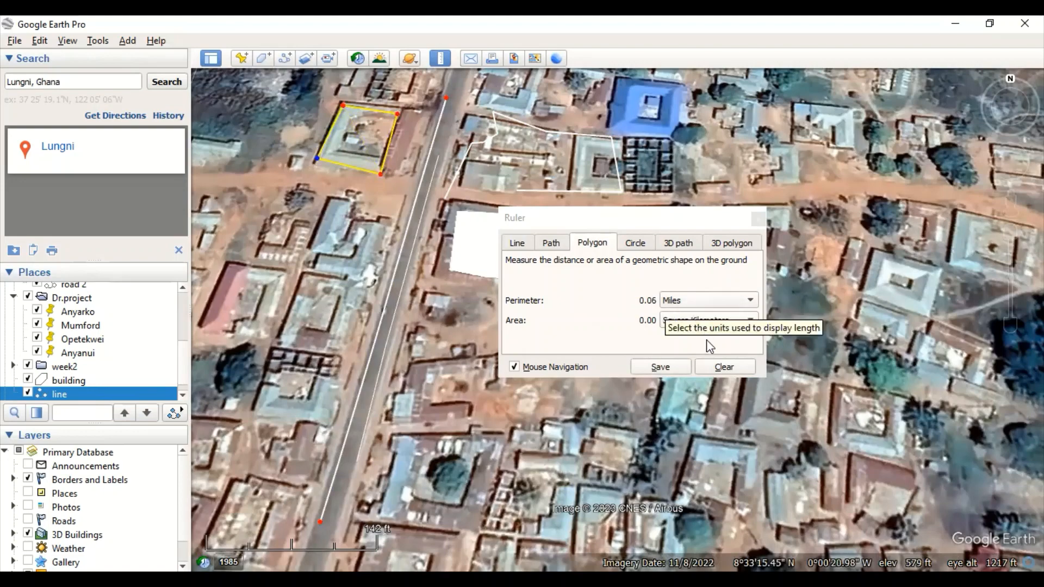
click(751, 301)
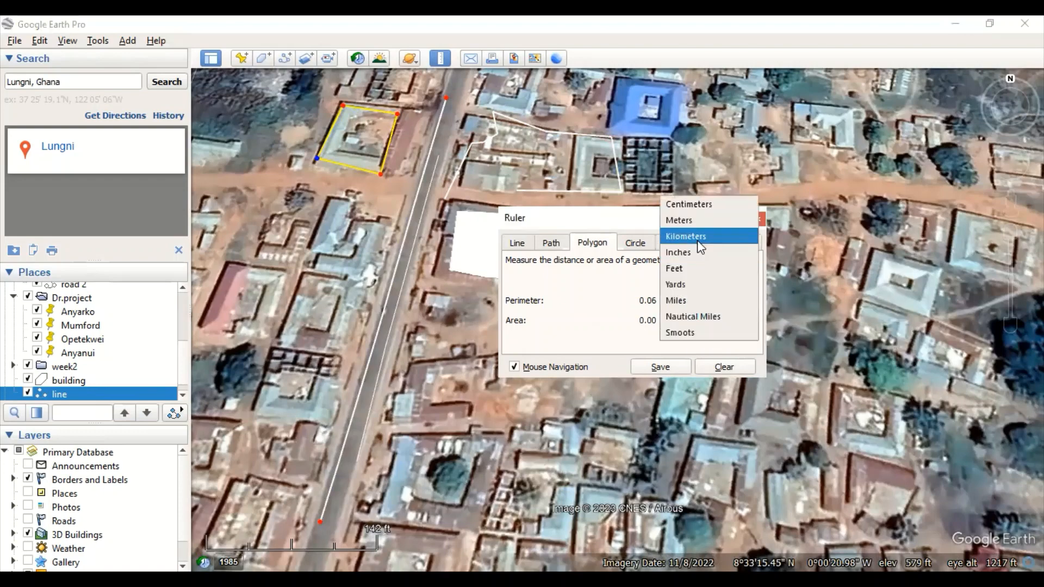
click(701, 240)
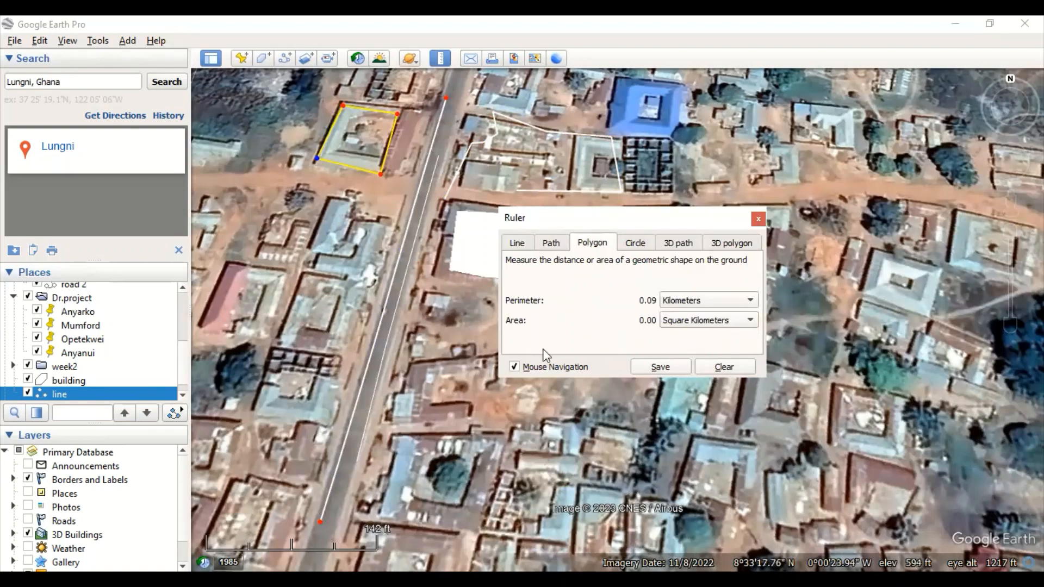
Step: Measure a circle over the buildings southwest of the road junction, with a radius of about 0.02 km, and clear all measurements and close the Ruler
click(635, 242)
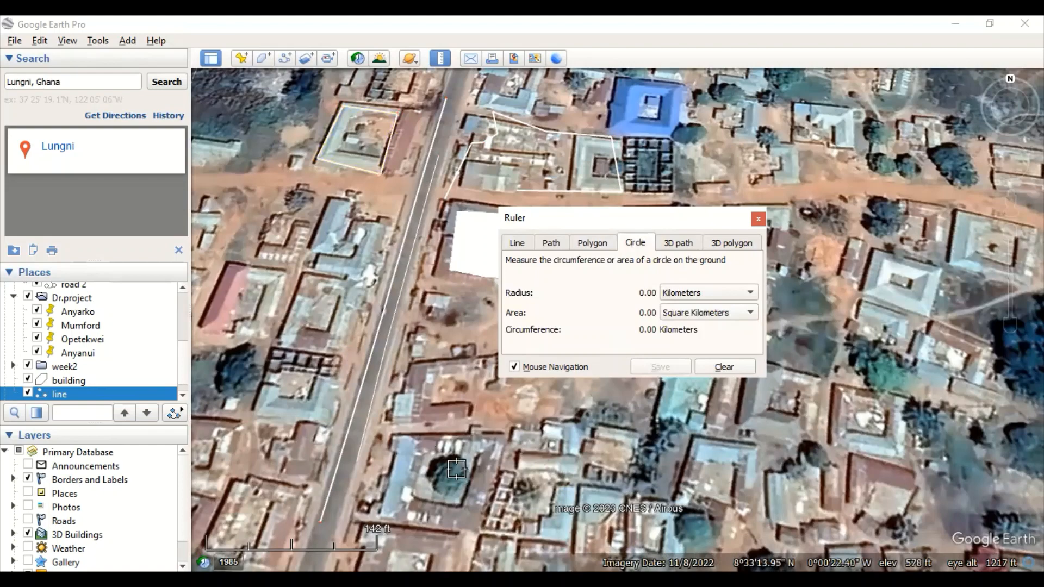
click(285, 212)
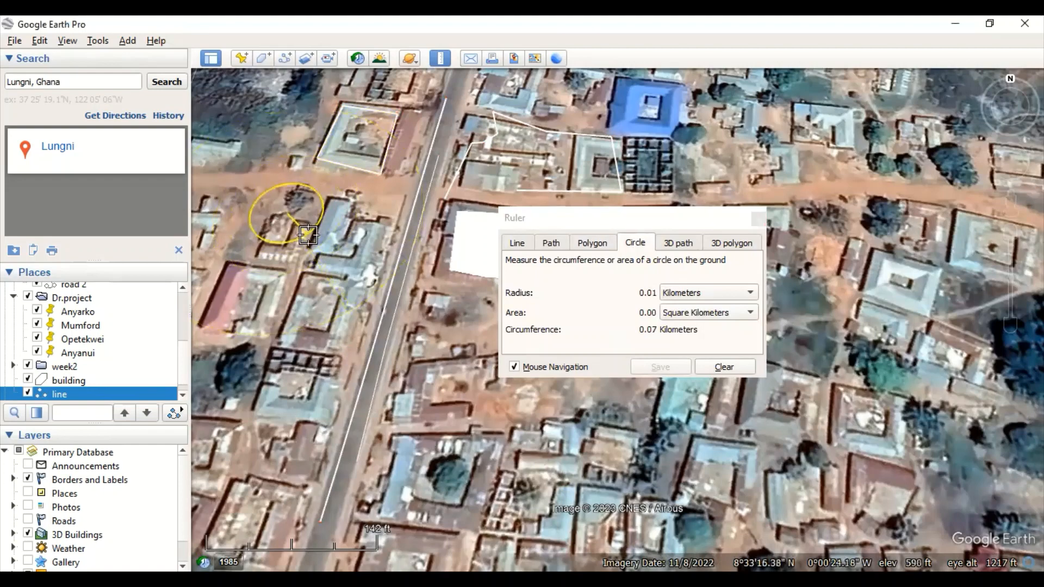
click(329, 269)
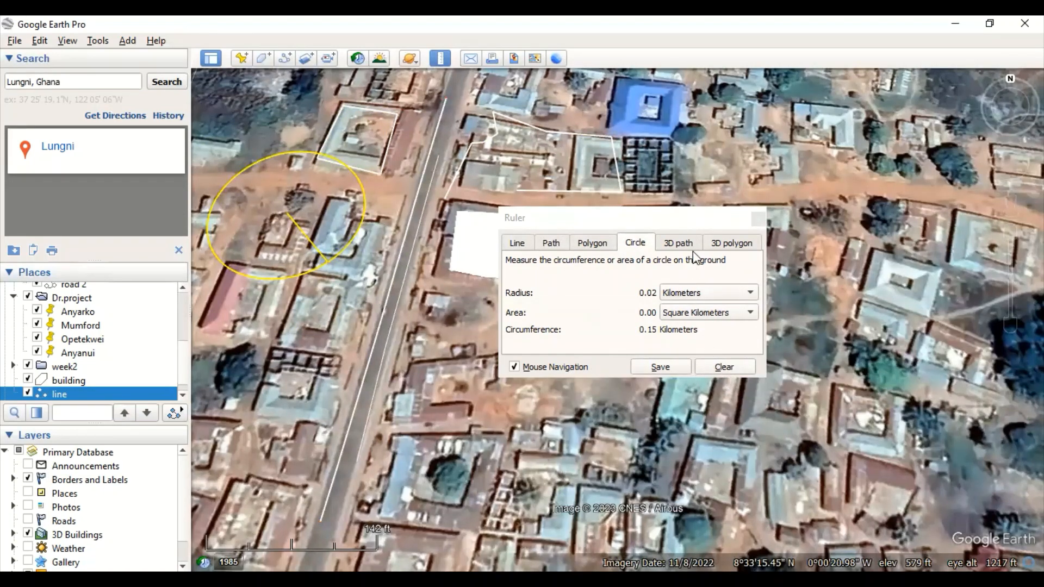
click(726, 368)
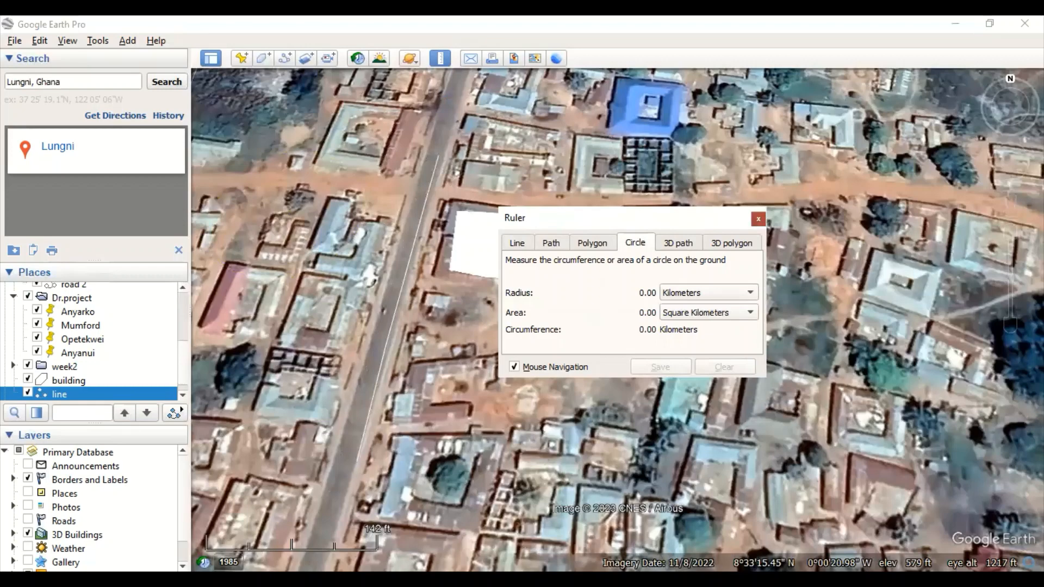
click(758, 220)
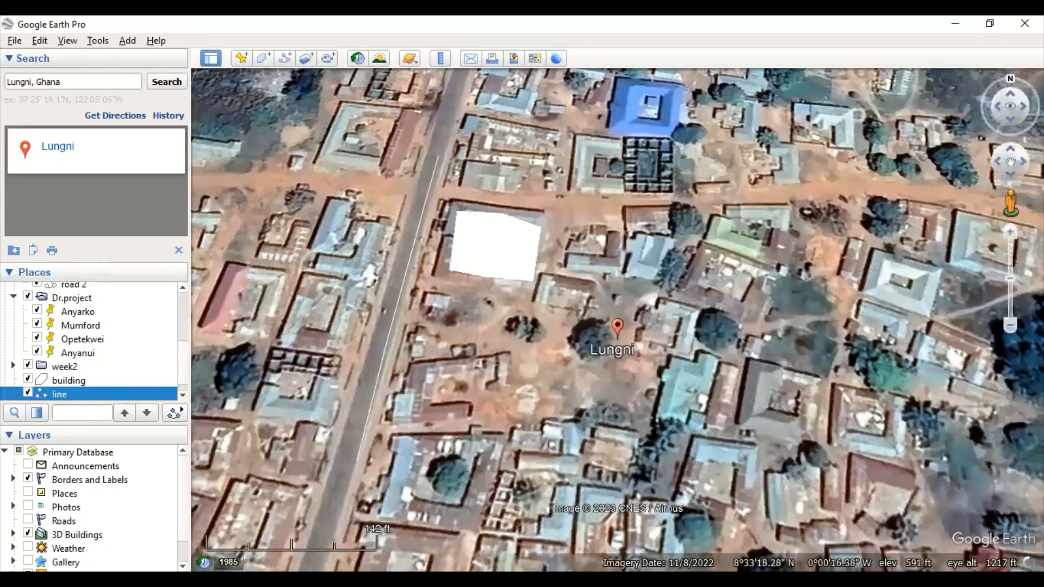
Step: Examine the settlement around the Lungni marker at closer range and from higher up
click(1010, 234)
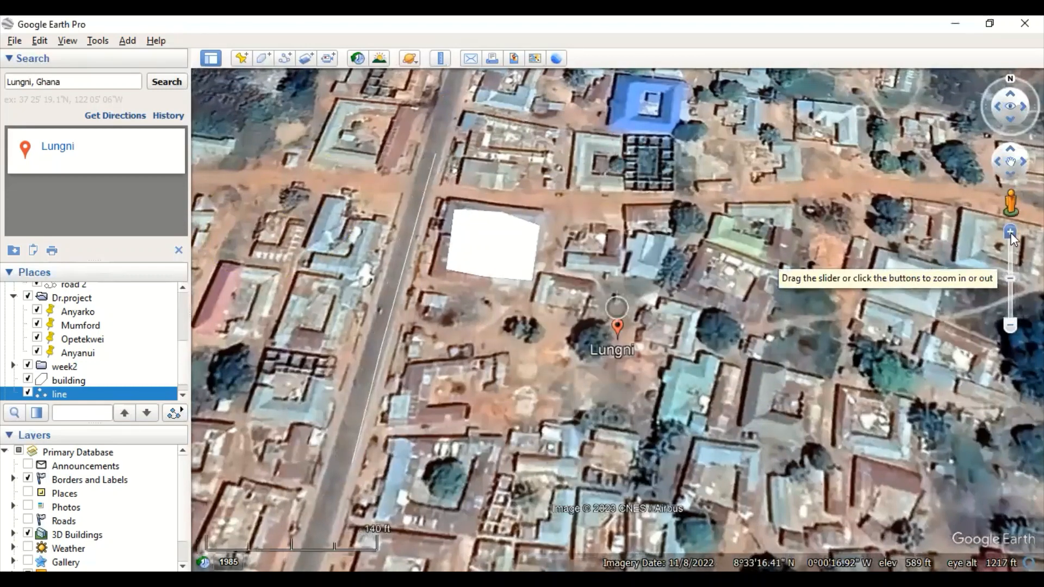
click(1011, 233)
click(1011, 234)
click(1011, 233)
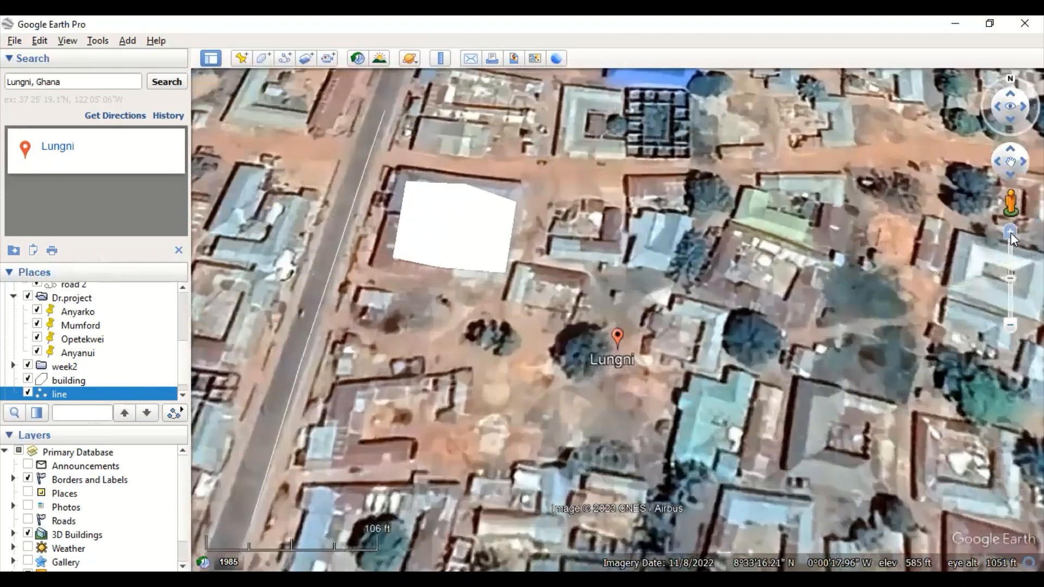
click(1011, 233)
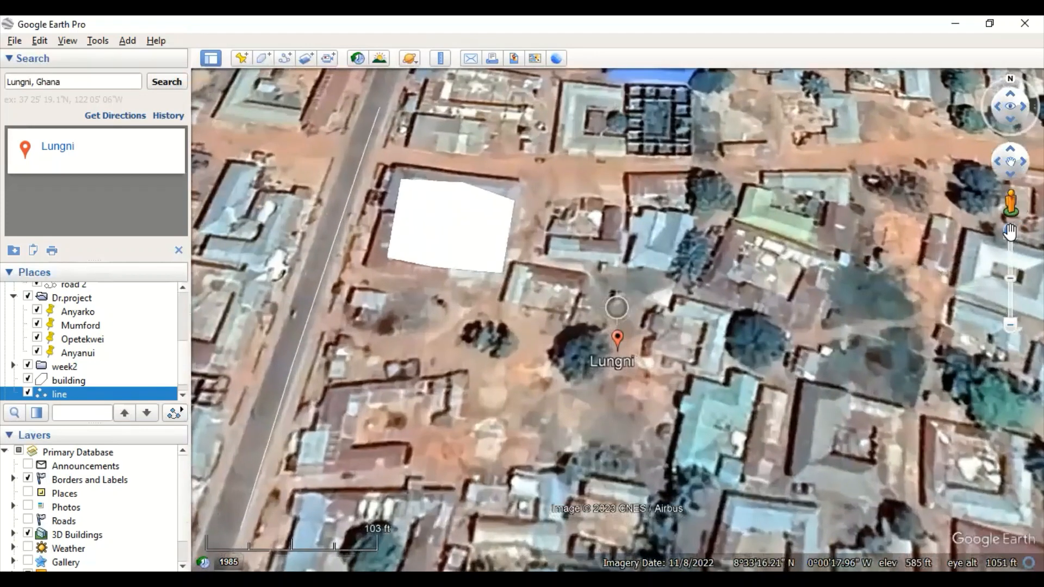
click(1012, 328)
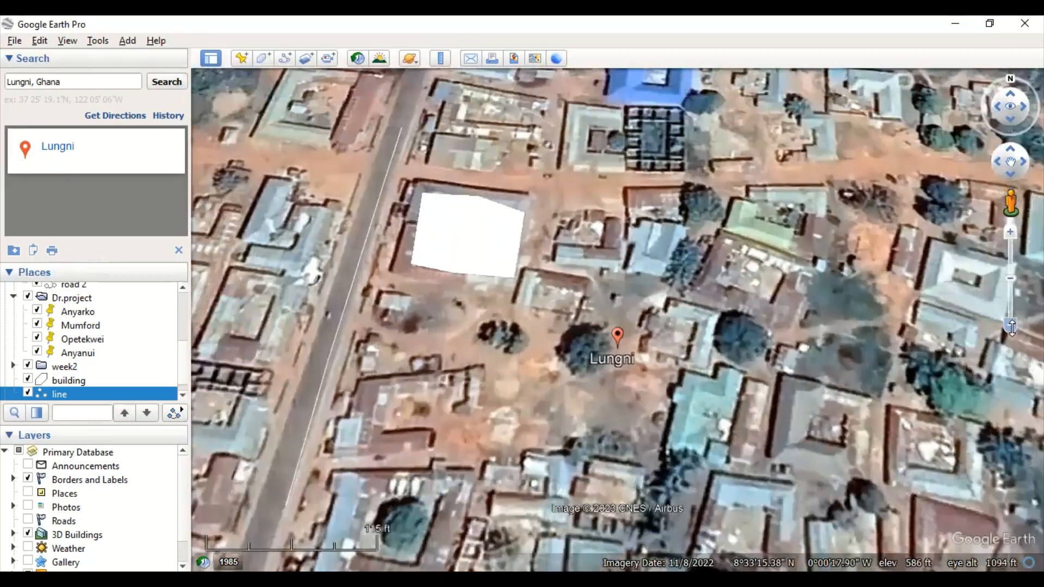
click(1012, 326)
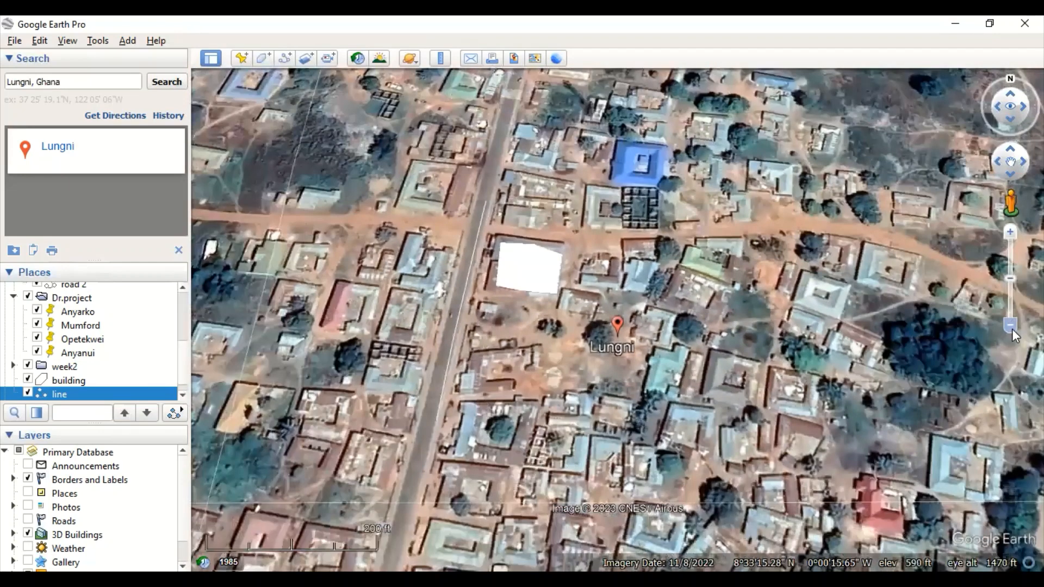
Step: View the Lungni settlement from a higher altitude and slightly closer again, keeping the marker near the centre
click(1013, 328)
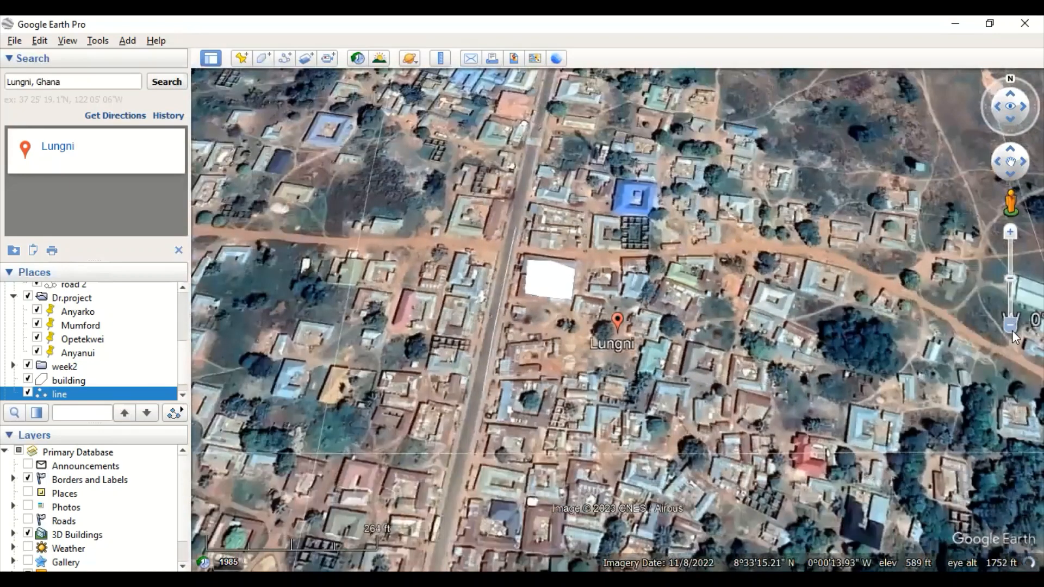
click(1013, 329)
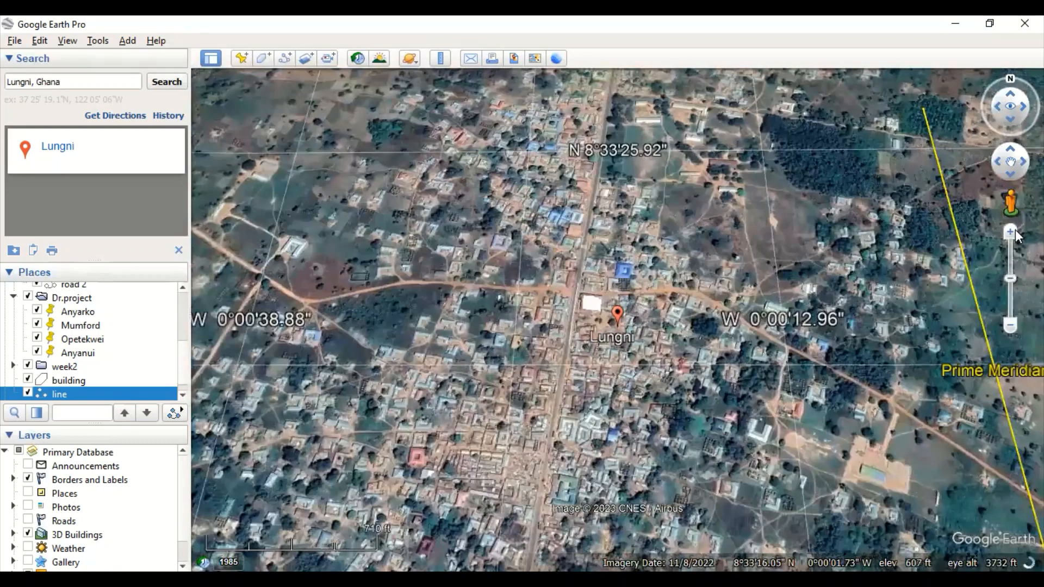
click(1011, 232)
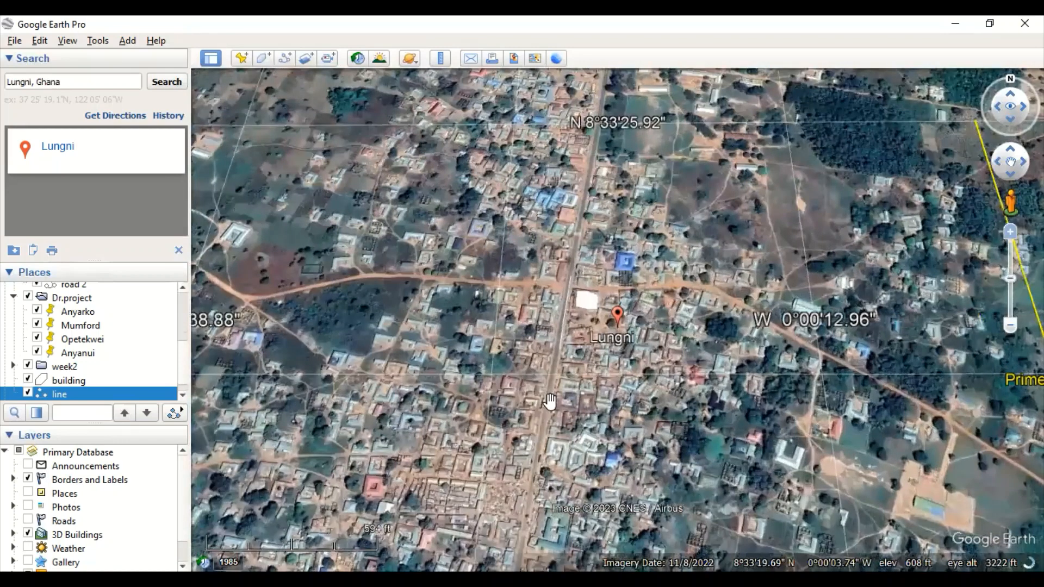
scroll(564, 398, up, 1)
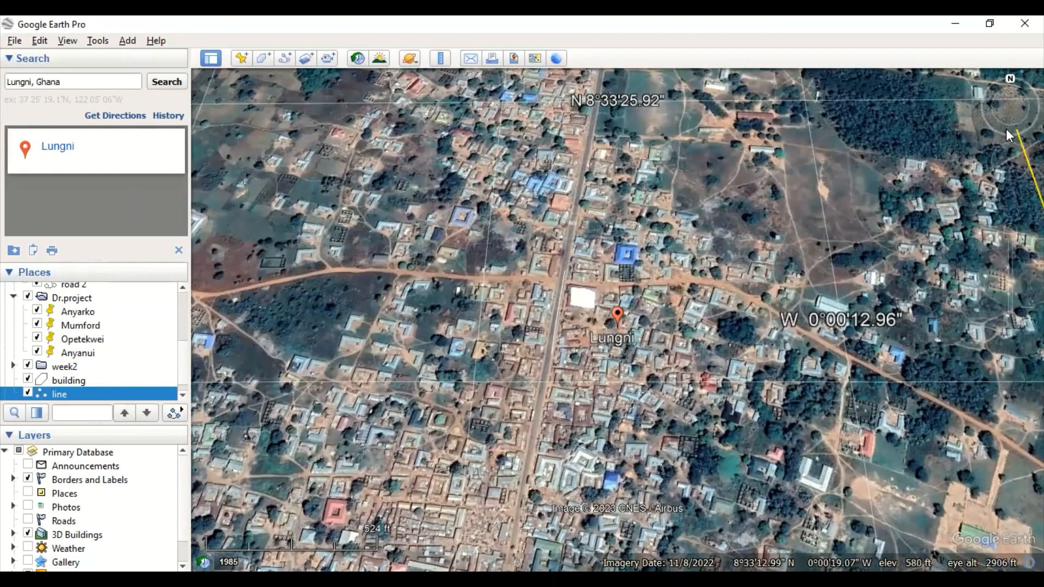
Step: Rotate the view of Lungni clockwise so that north points toward the upper right
mouse_move(1012, 82)
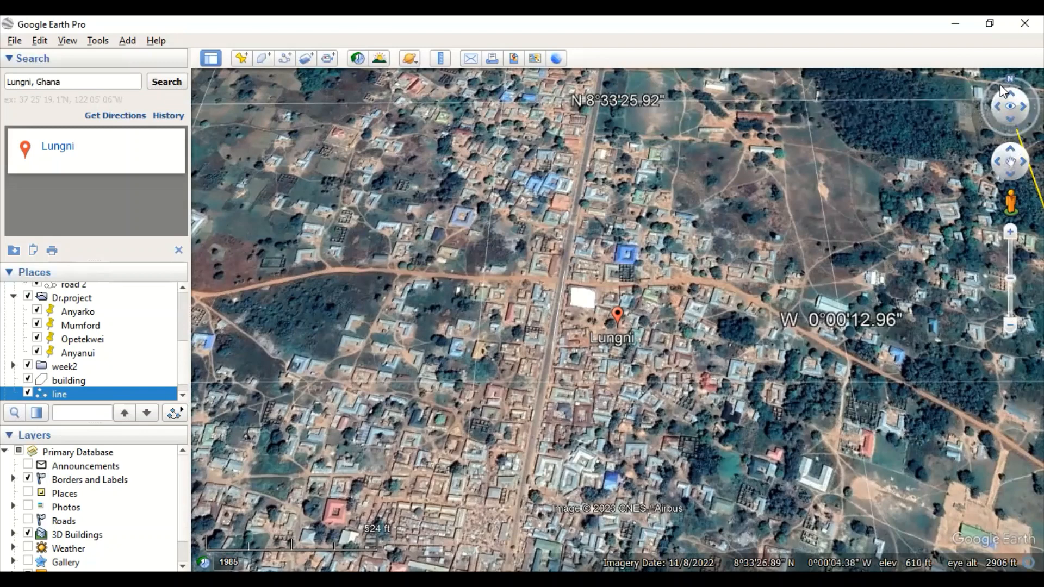
drag(1000, 84, 999, 108)
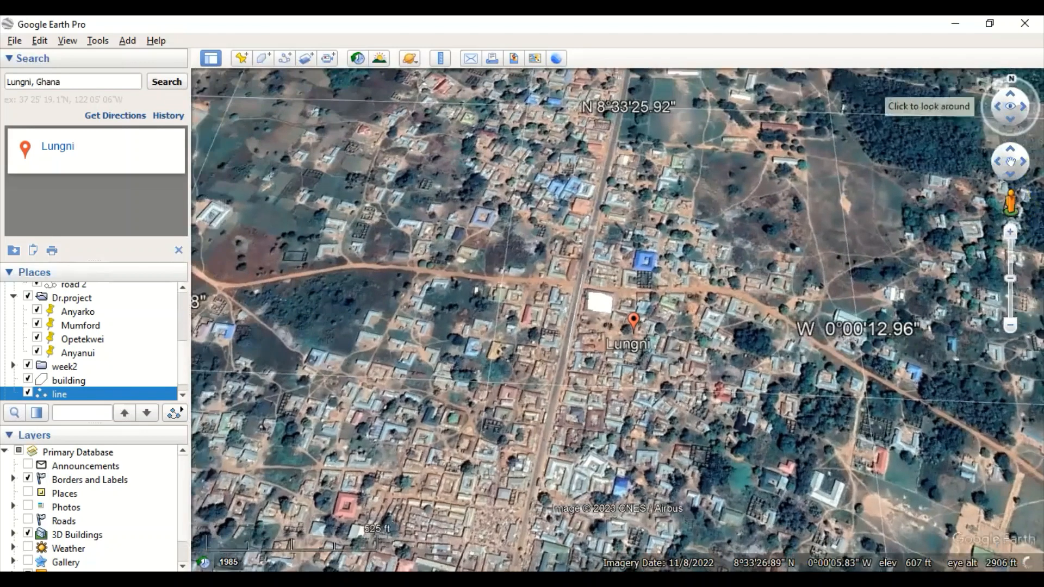
click(994, 101)
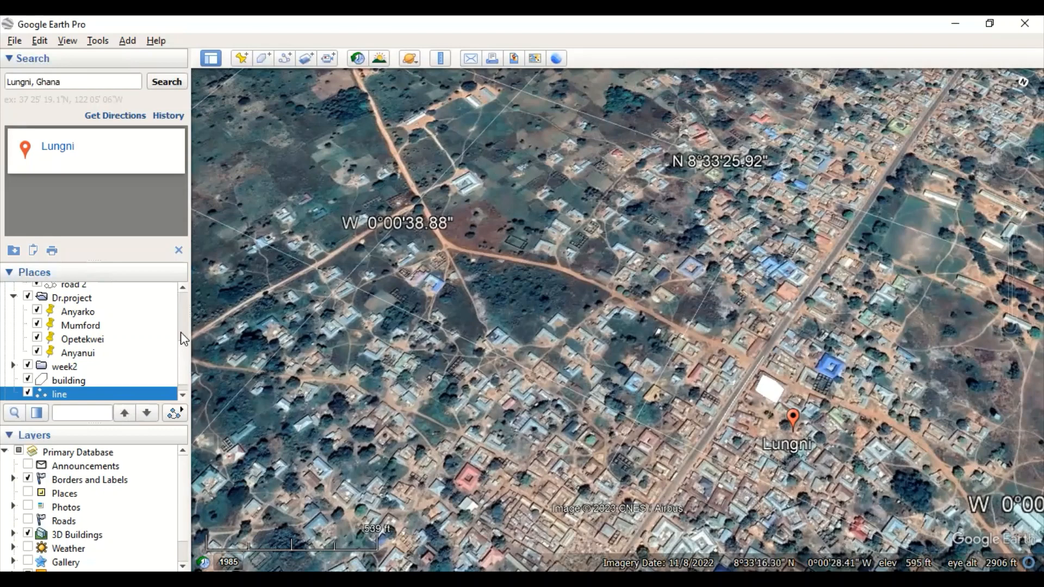
Step: Request directions from "Tamale, ghana" to "Accra, Ghana"
scroll(180, 332, up, 3)
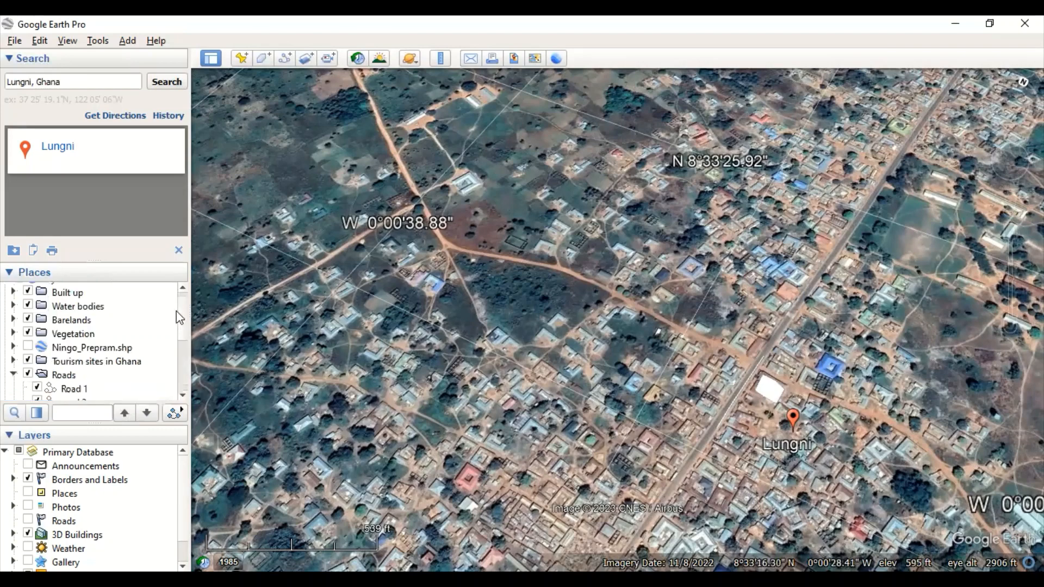
click(129, 118)
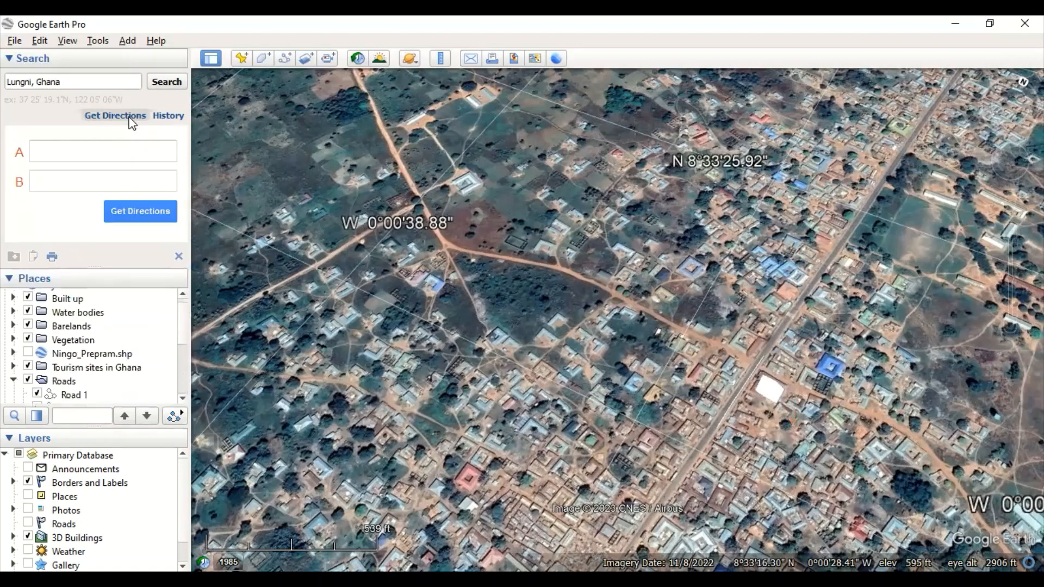
click(110, 145)
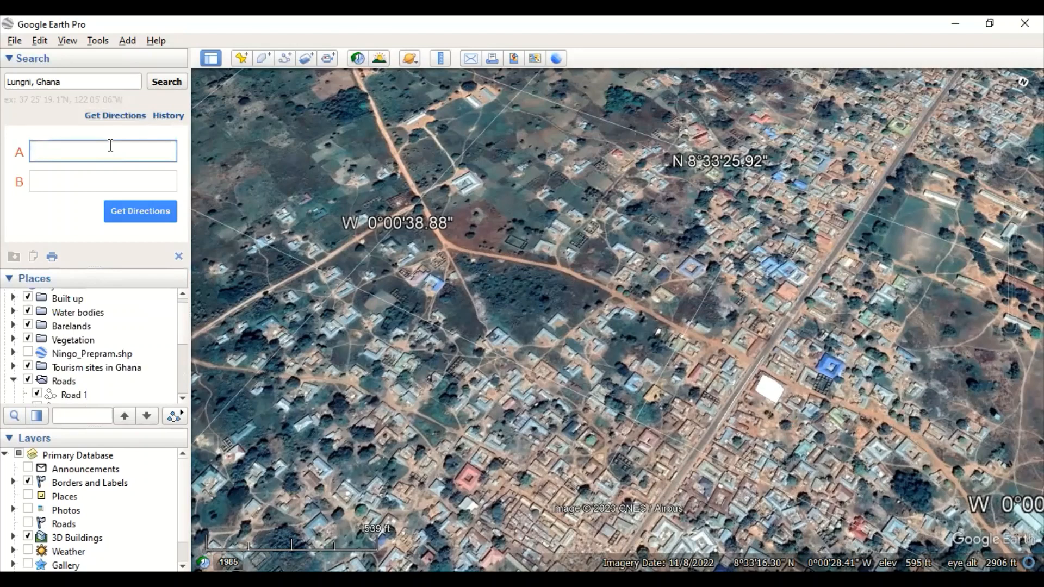
text(Tamale, ghna)
key(BackSpace)
key(BackSpace)
text(ana)
click(64, 179)
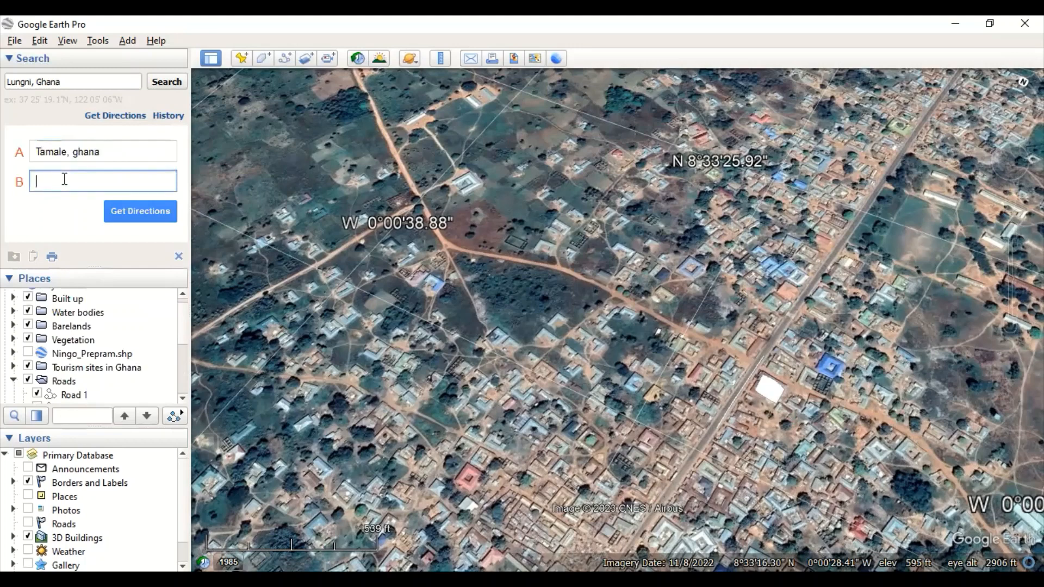
text(Accra, Ghana)
click(140, 210)
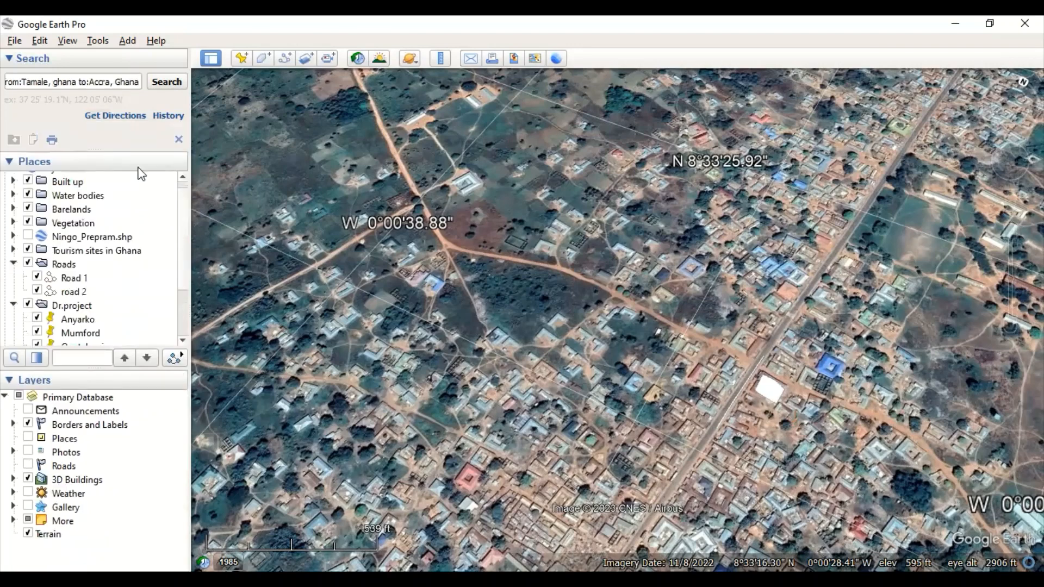
Step: Reopen the directions form and examine the map of Ghana between Tamale and the Accra coast for the route
click(129, 117)
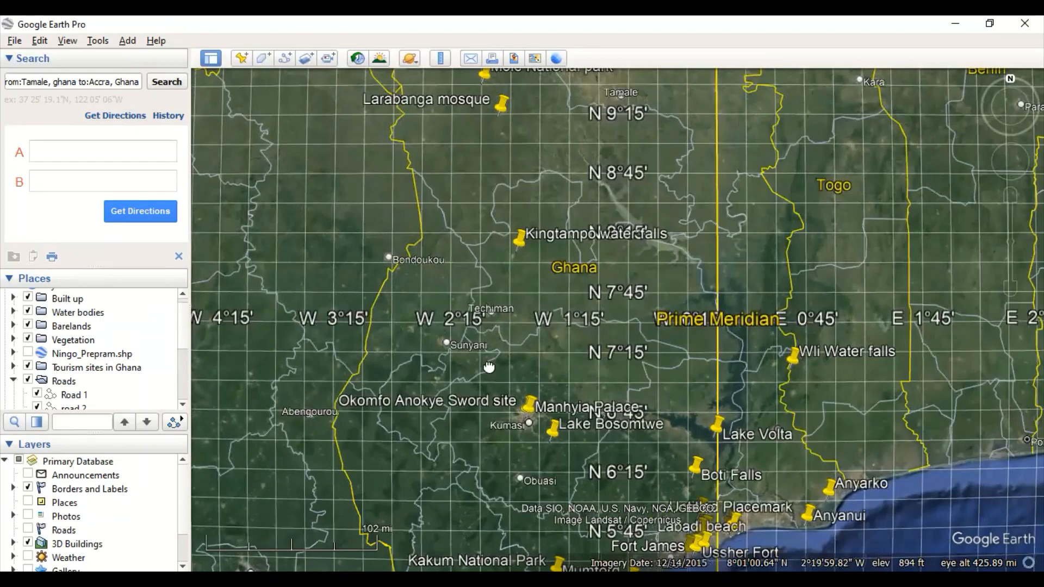
drag(489, 367, 509, 398)
drag(533, 468, 539, 449)
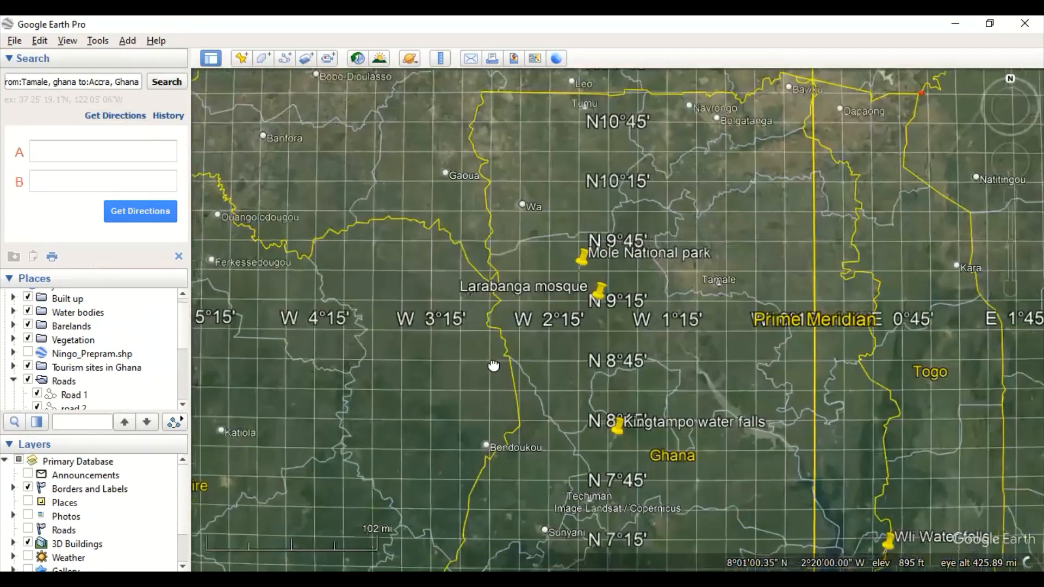
drag(431, 269, 494, 365)
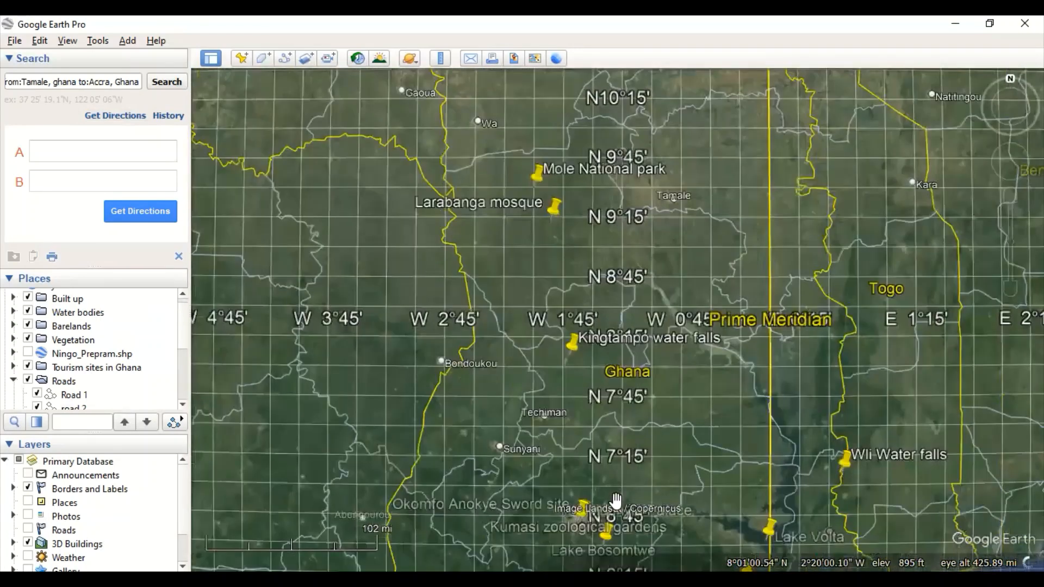
drag(617, 500, 536, 347)
drag(610, 489, 459, 248)
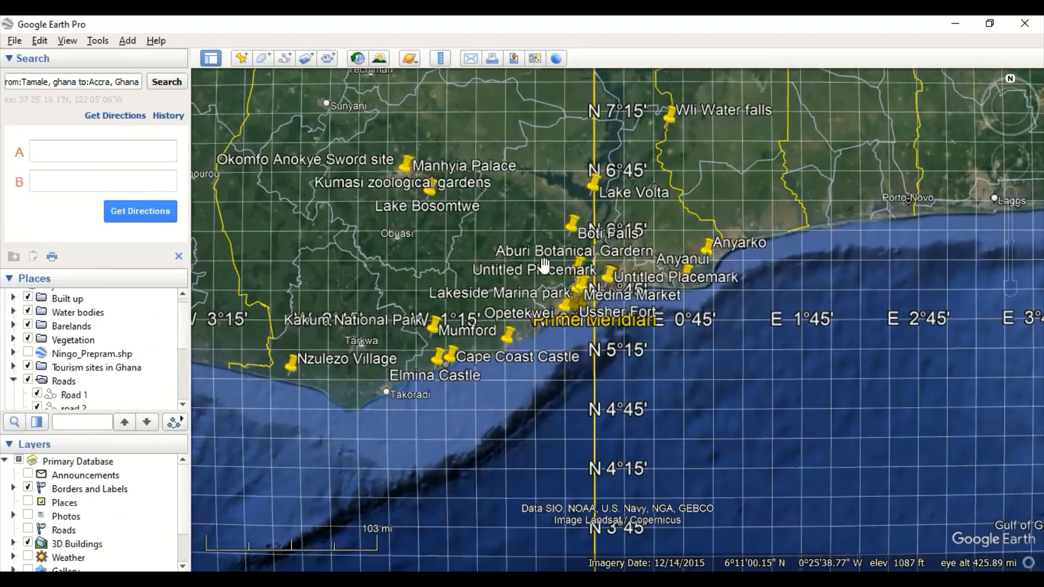
drag(540, 272, 506, 258)
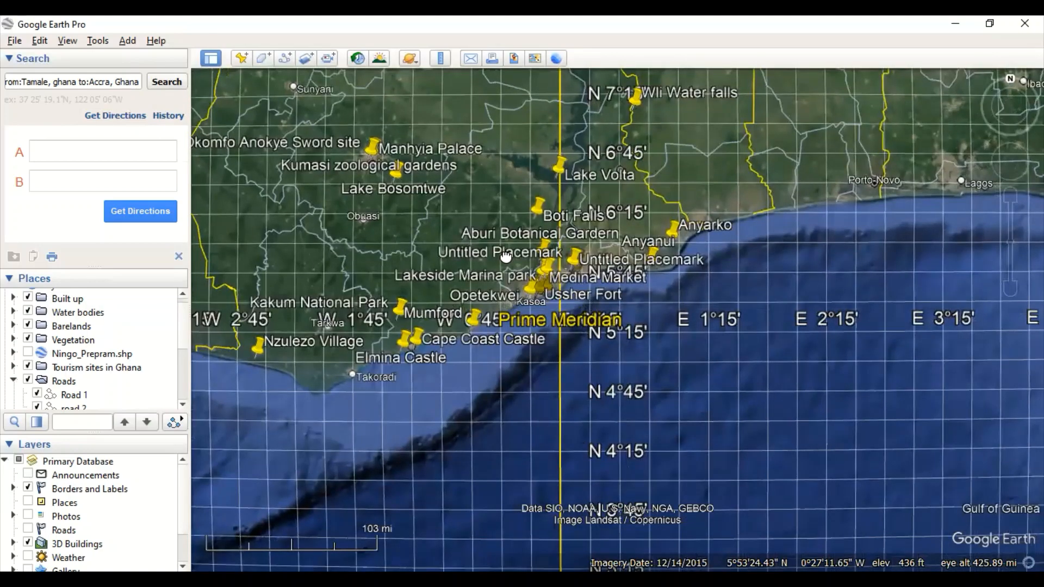
drag(506, 256, 530, 342)
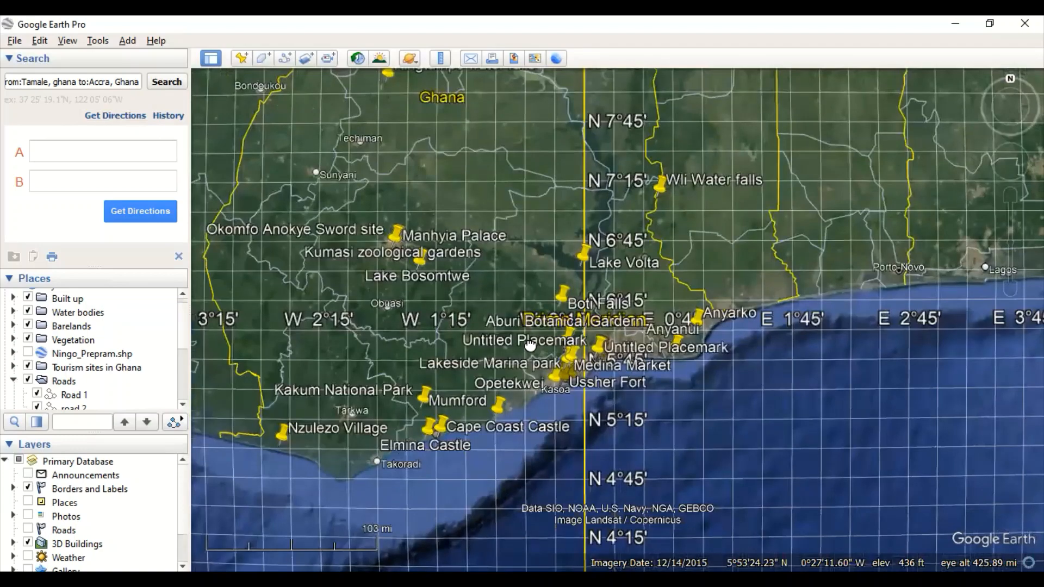
drag(530, 346, 497, 309)
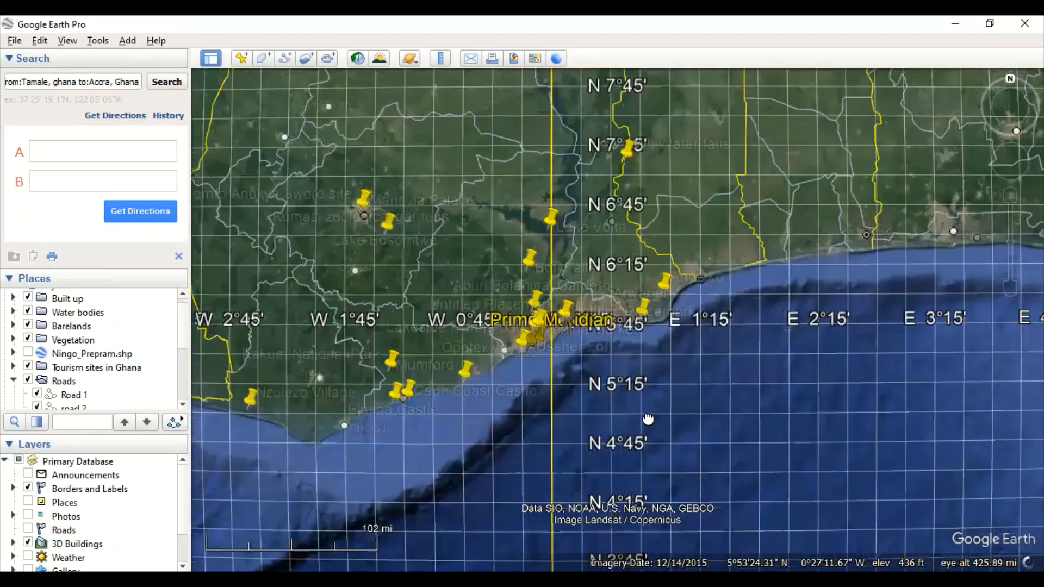
drag(649, 420, 706, 506)
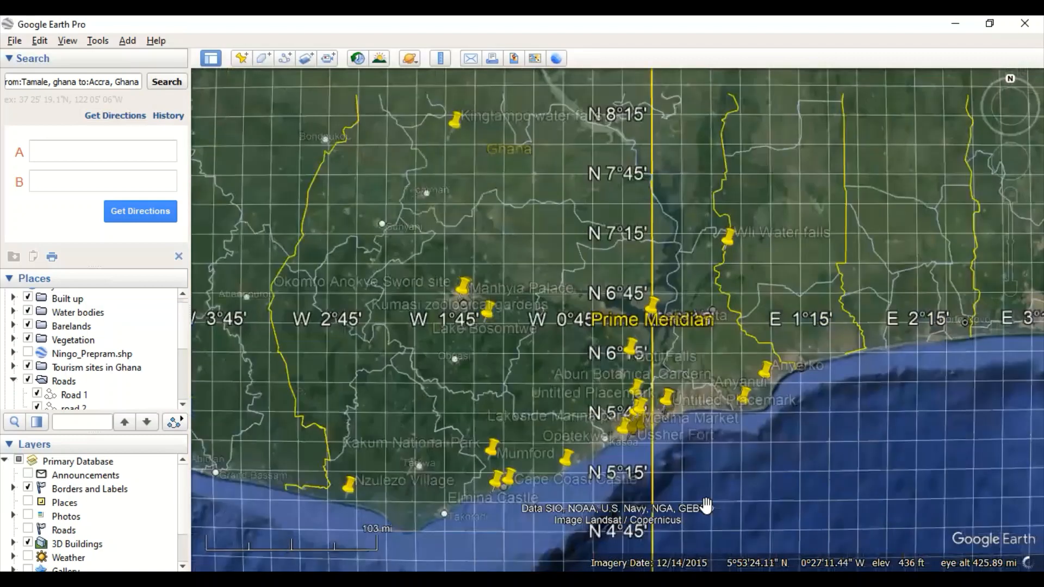
drag(237, 227, 457, 463)
drag(278, 254, 401, 360)
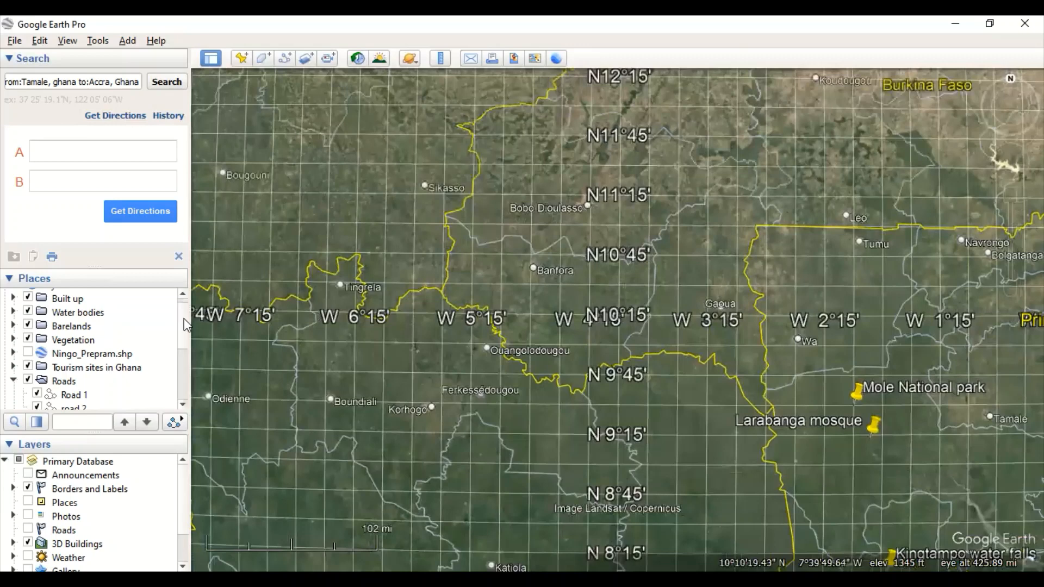
Step: Switch the Terrain layer and the 3D Buildings layer off and back on
drag(184, 330, 187, 354)
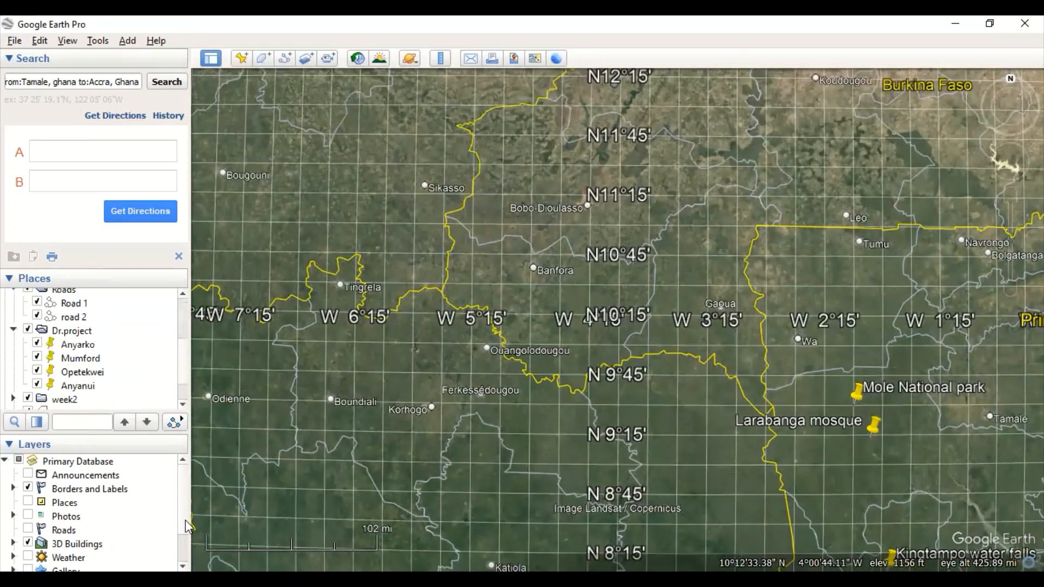
scroll(90, 511, down, 1)
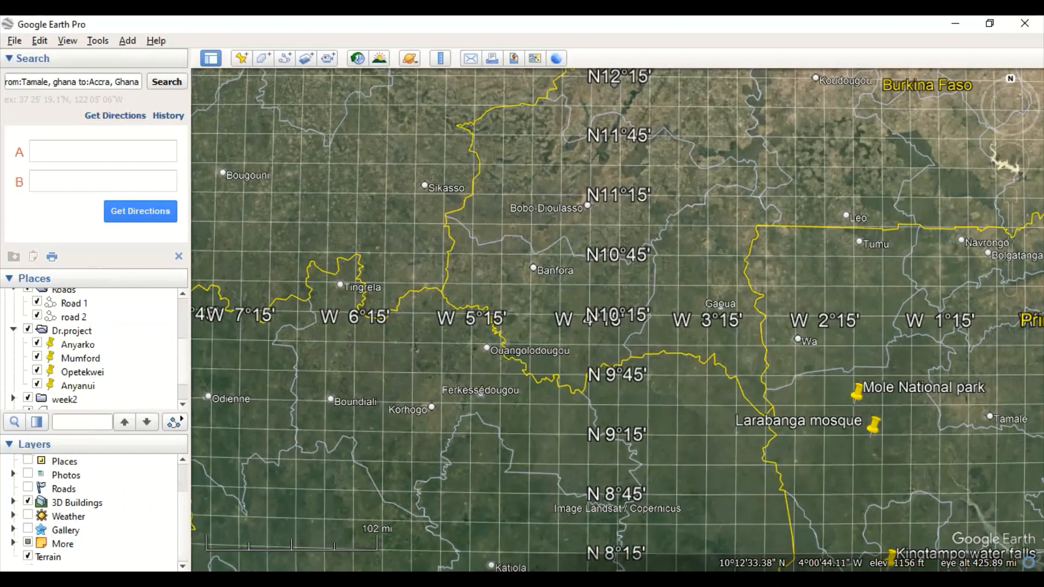
click(28, 557)
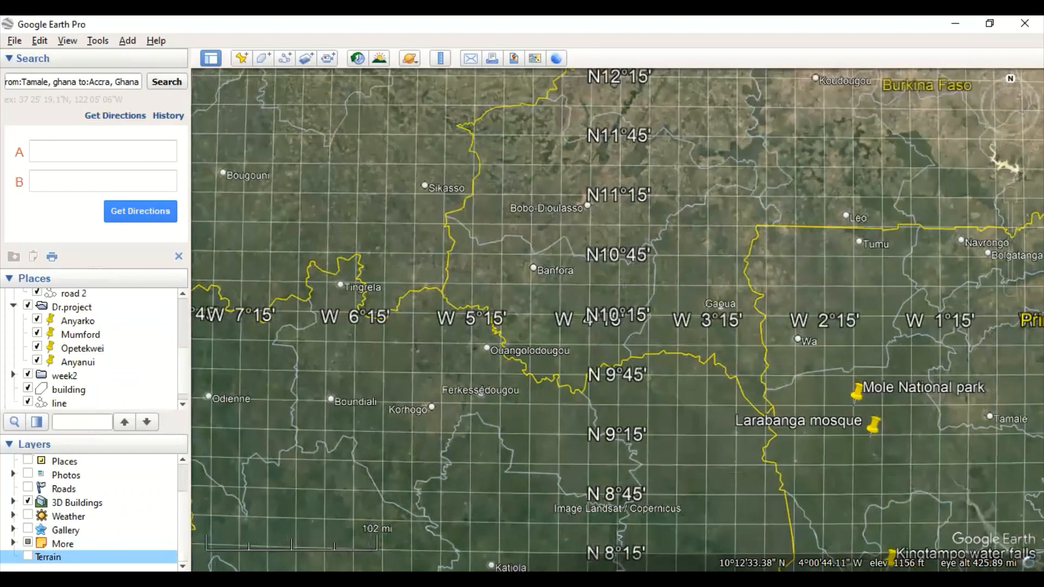
click(28, 557)
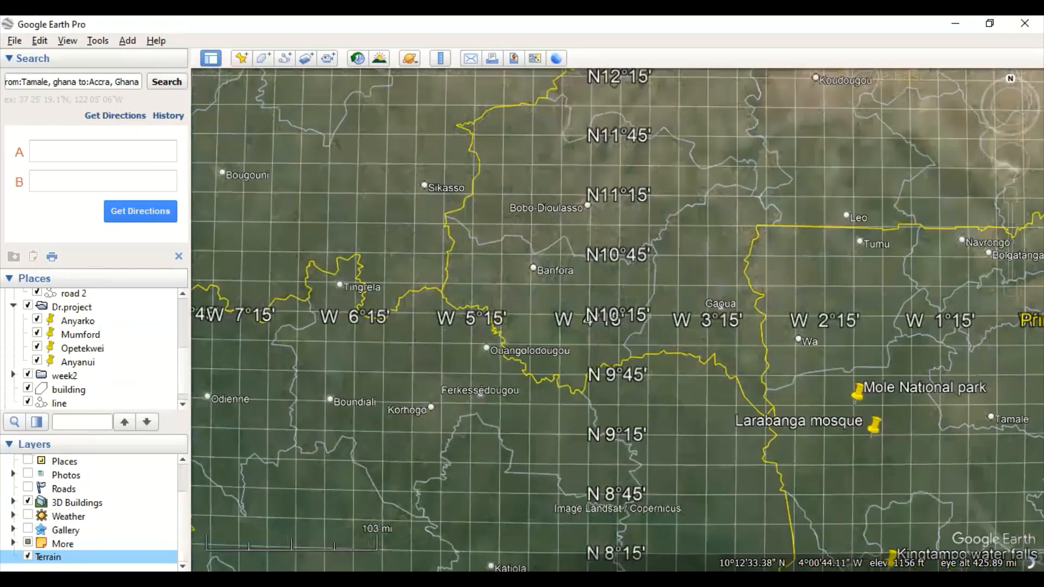
click(27, 501)
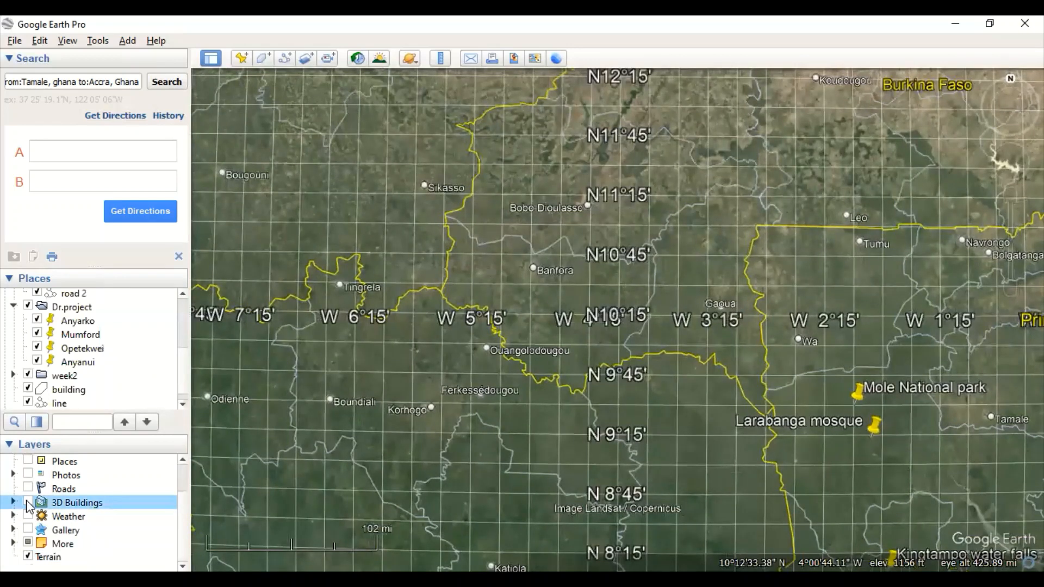
click(28, 502)
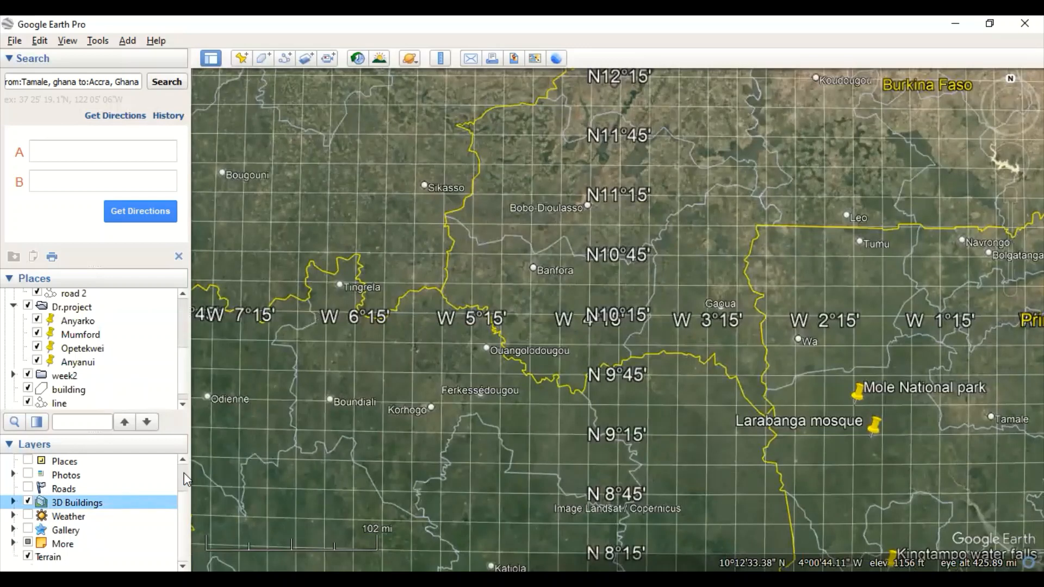
Step: Hide the Borders and Labels layer on the map
scroll(184, 473, up, 1)
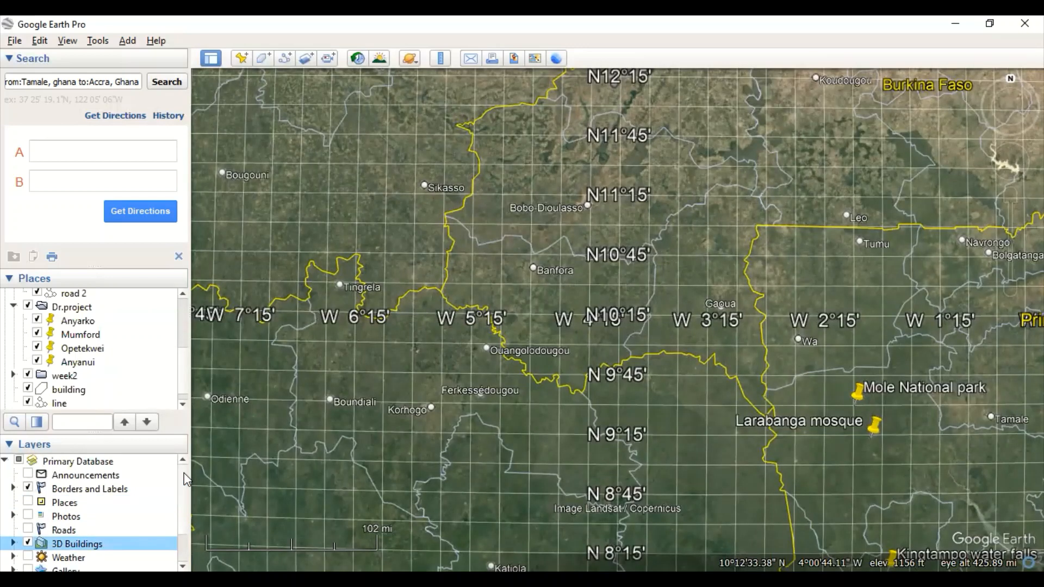
click(28, 490)
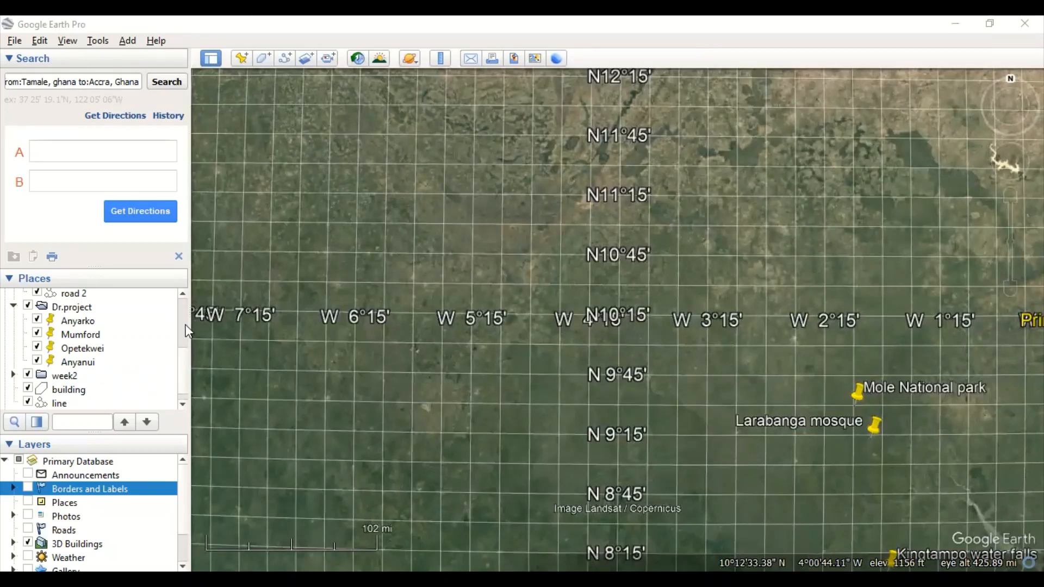
Step: Look through the saved folders, placemarks, polygons and paths under My Places, from start to end and back
scroll(185, 331, up, 3)
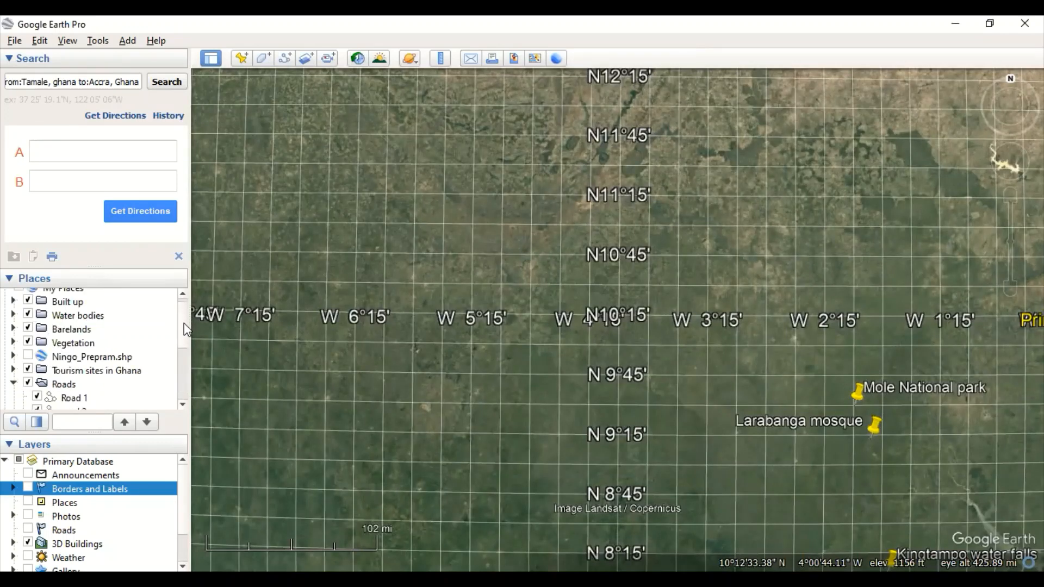
scroll(182, 324, up, 2)
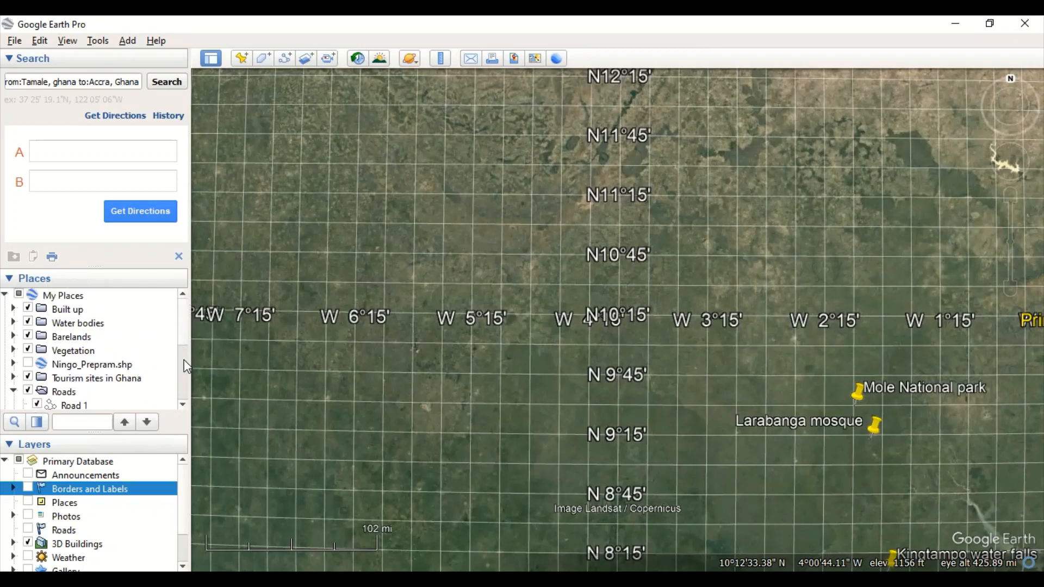
scroll(183, 361, down, 3)
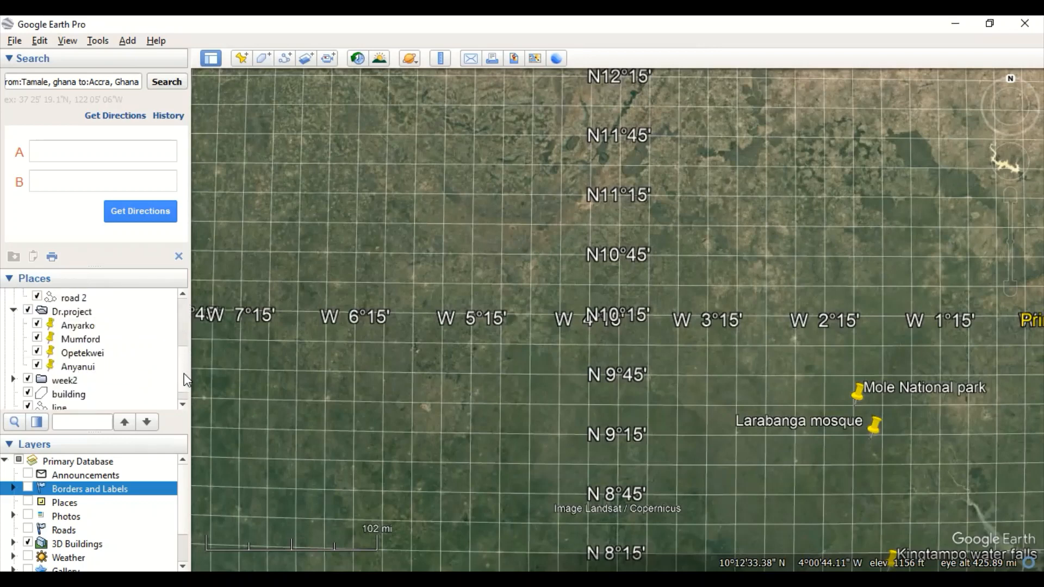
scroll(184, 379, down, 1)
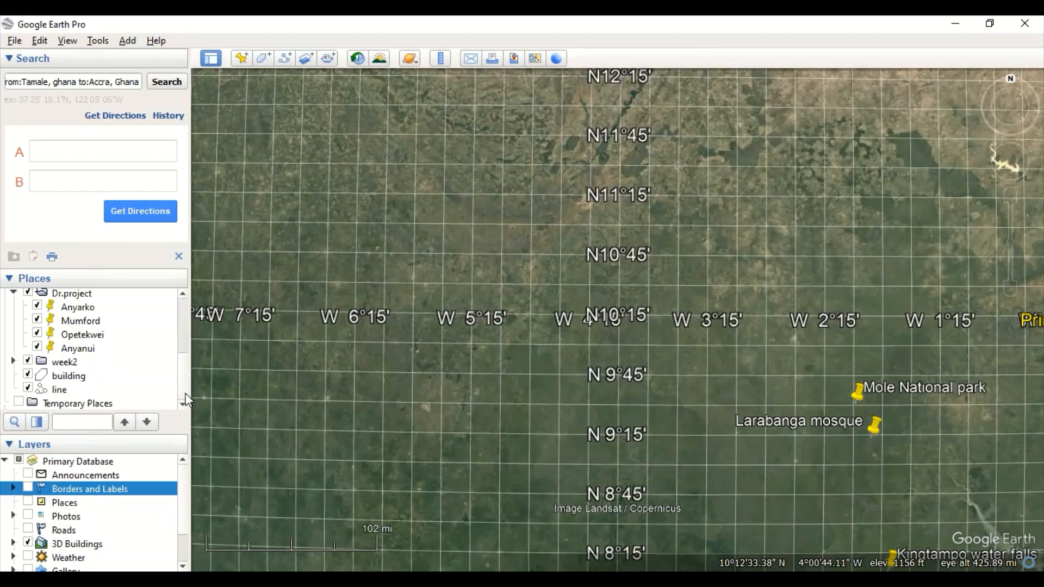
drag(188, 329, 182, 325)
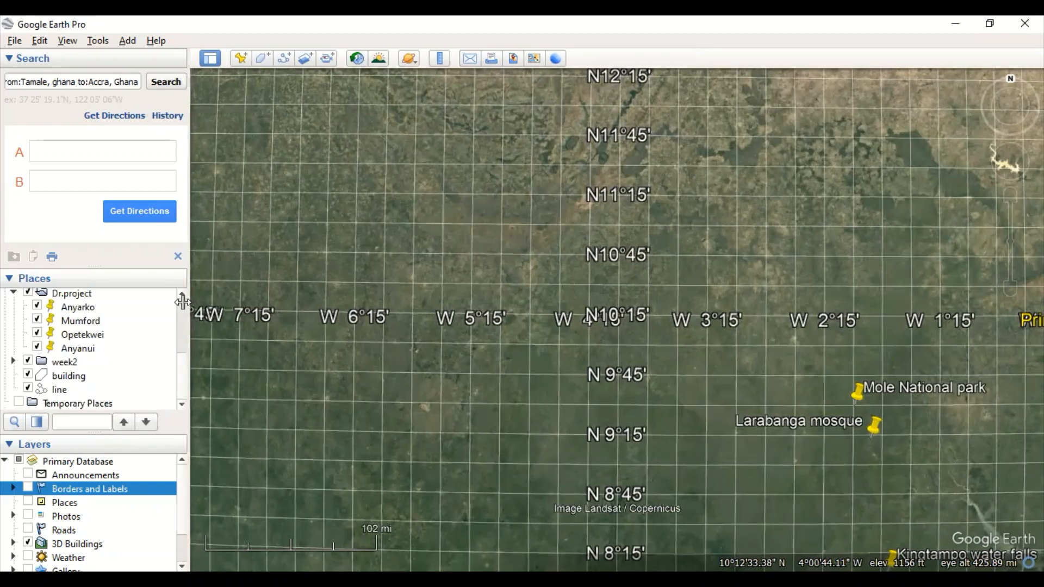
scroll(181, 321, up, 5)
scroll(181, 321, up, 1)
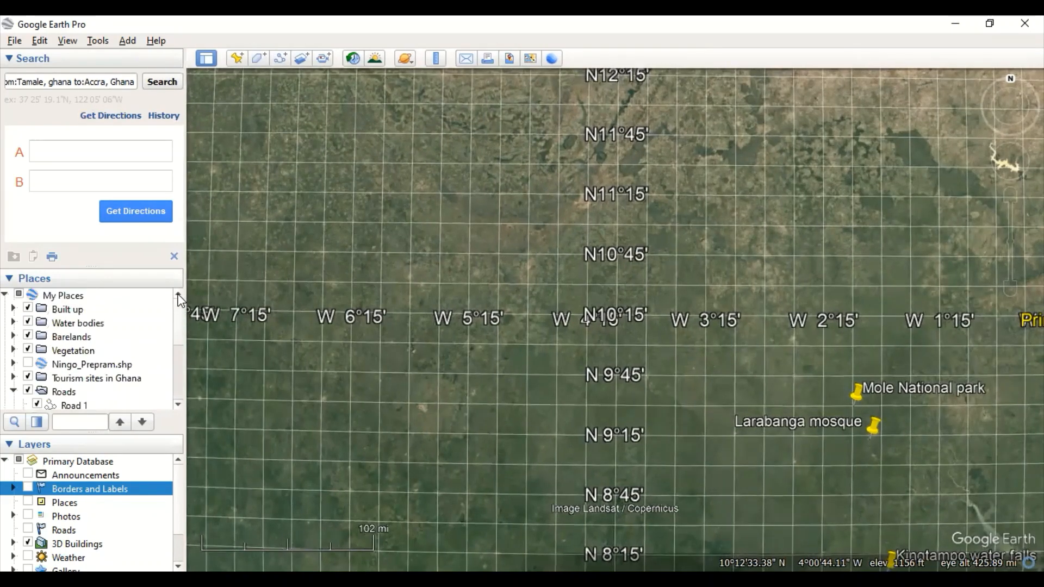
Step: Add a new folder named "Area of interest" to My Places
click(64, 297)
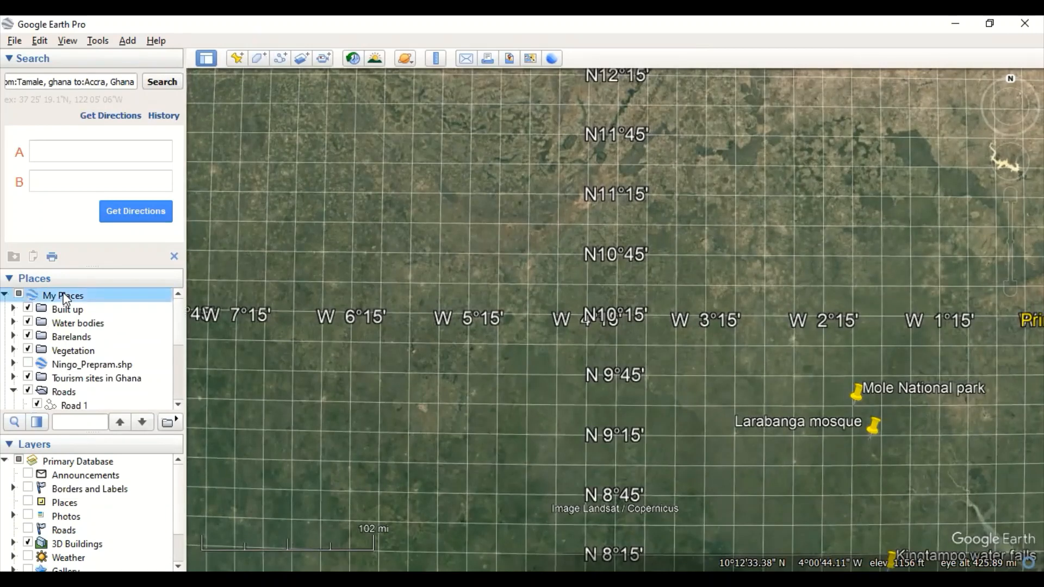
right_click(64, 295)
mouse_move(119, 311)
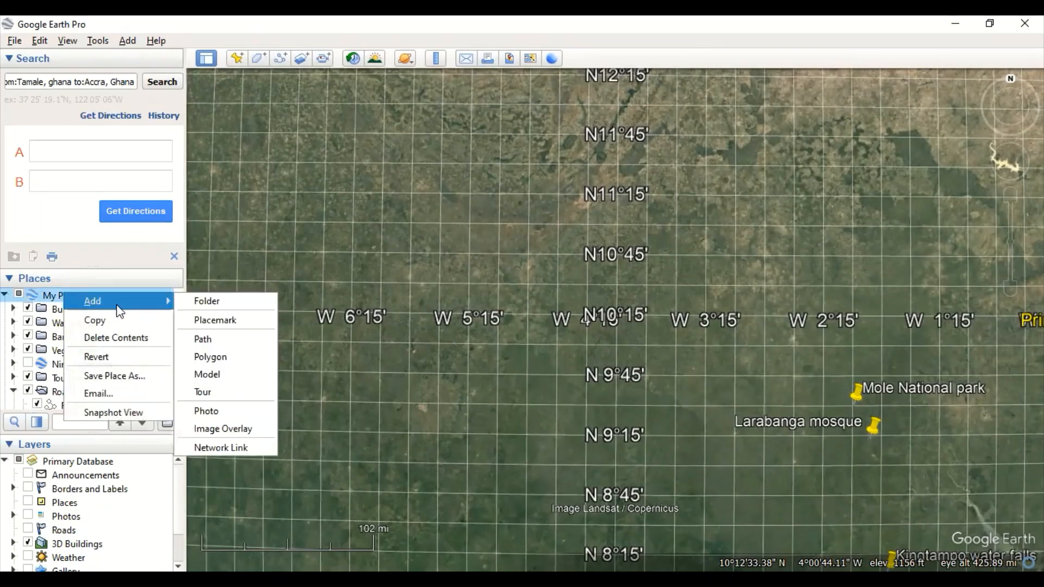
click(218, 308)
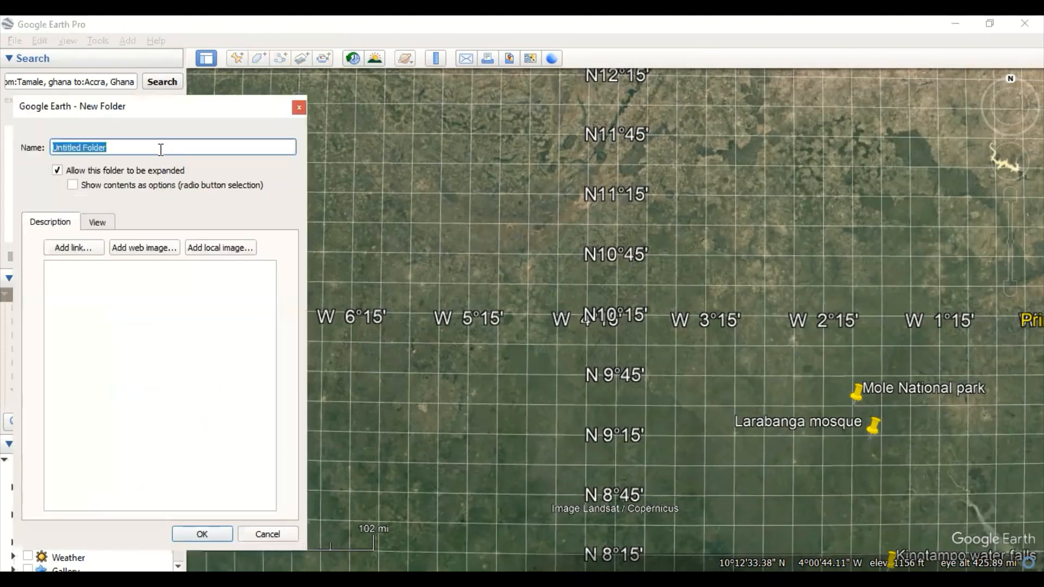
click(161, 148)
key(BackSpace)
key(BackSpace)
key(BackSpace)
key(BackSpace)
key(BackSpace)
key(BackSpace)
key(BackSpace)
key(BackSpace)
key(BackSpace)
key(BackSpace)
key(BackSpace)
key(BackSpace)
key(BackSpace)
key(BackSpace)
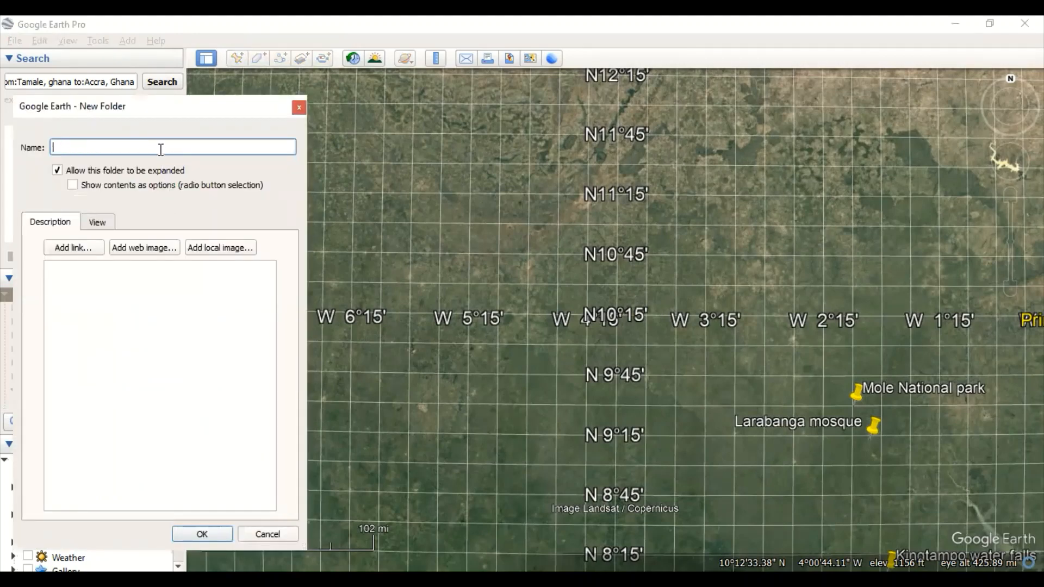
text(Araea)
key(BackSpace)
key(BackSpace)
key(BackSpace)
text(ea of interest)
click(202, 536)
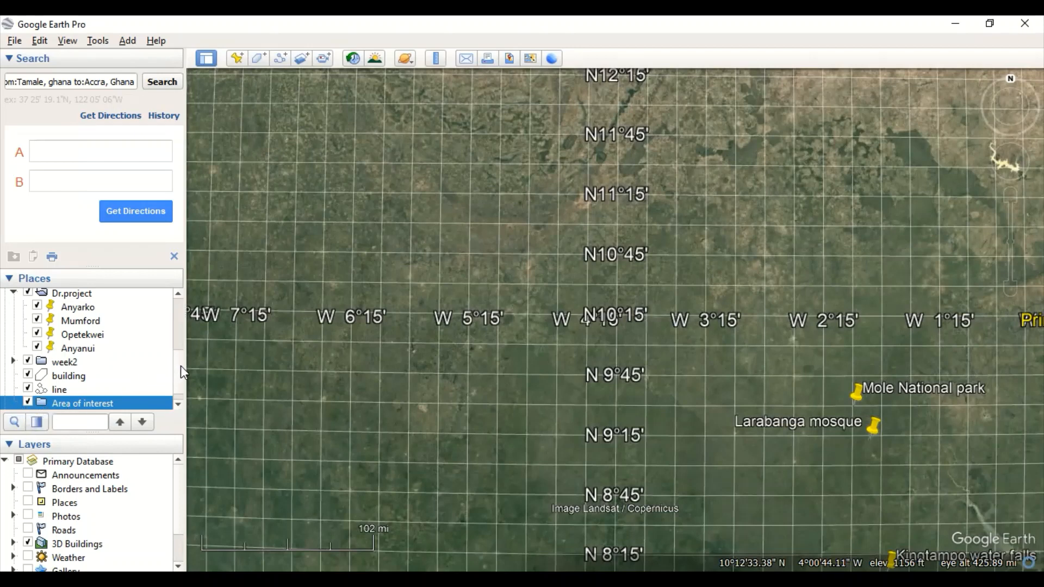
drag(180, 366, 178, 315)
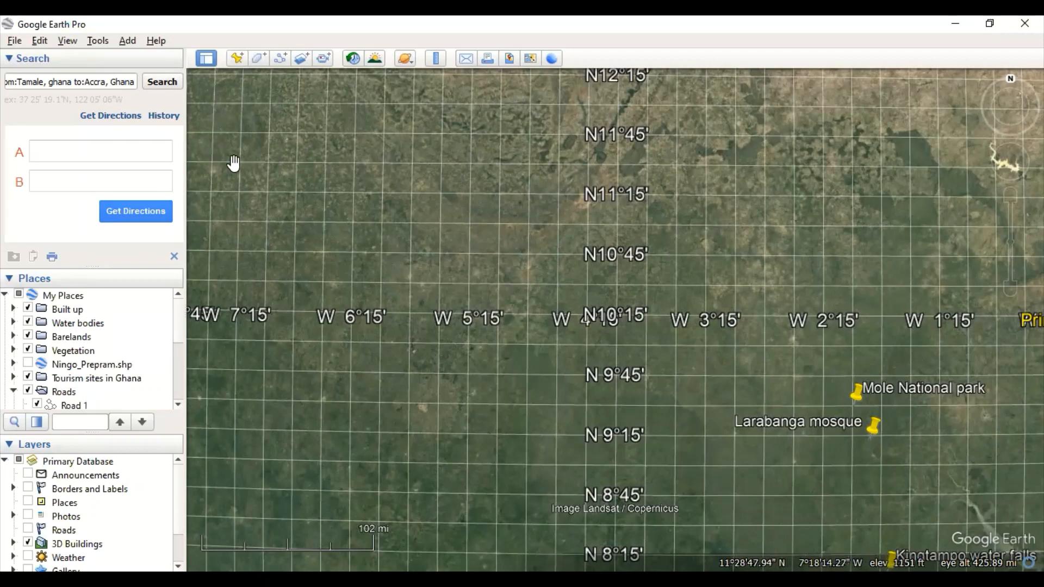
Step: Start opening a file and browse the Desktop to New Folder inside mosaicking > POLYGON
click(14, 40)
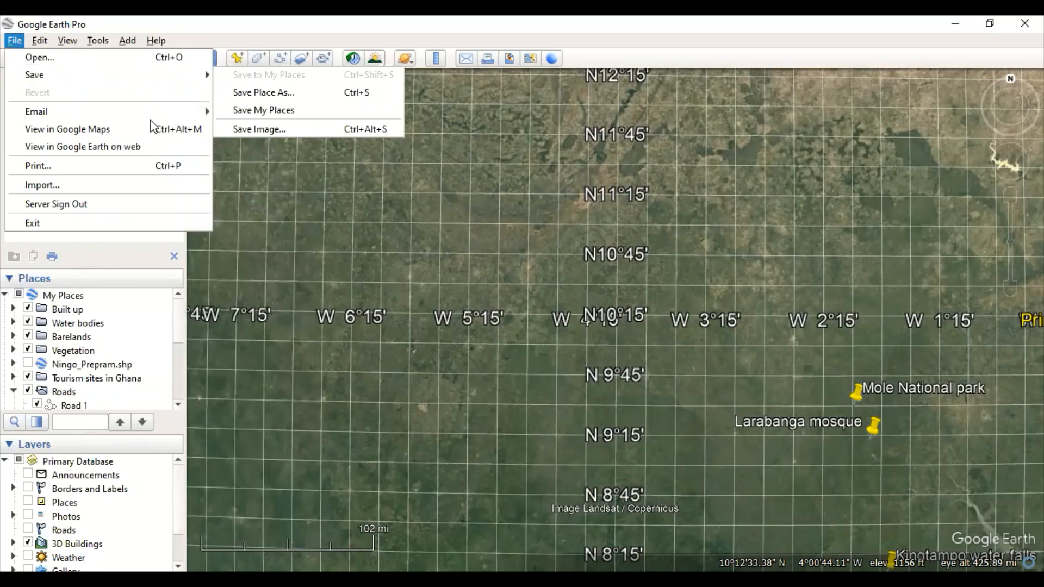
click(94, 61)
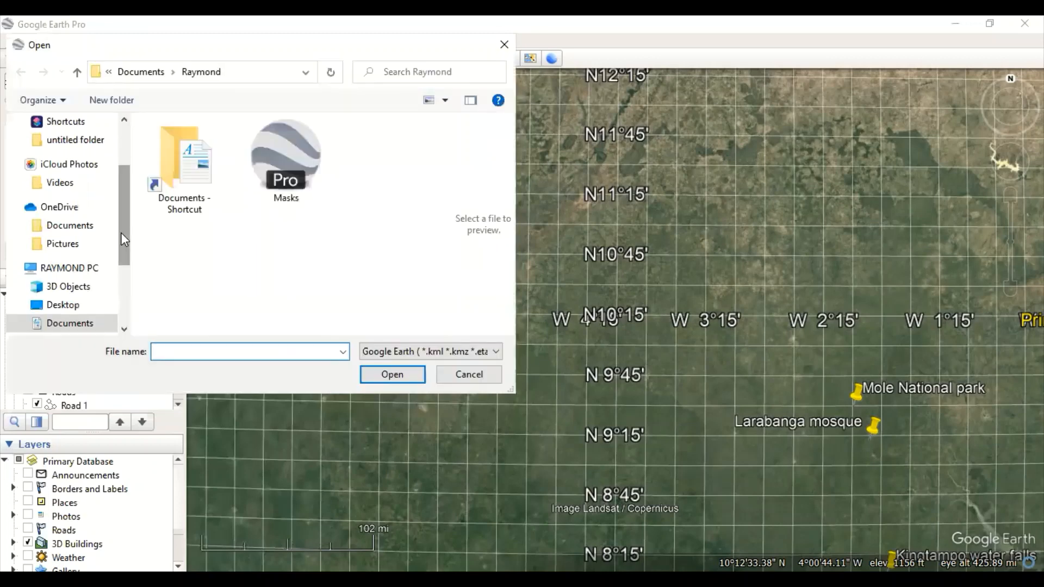
click(82, 306)
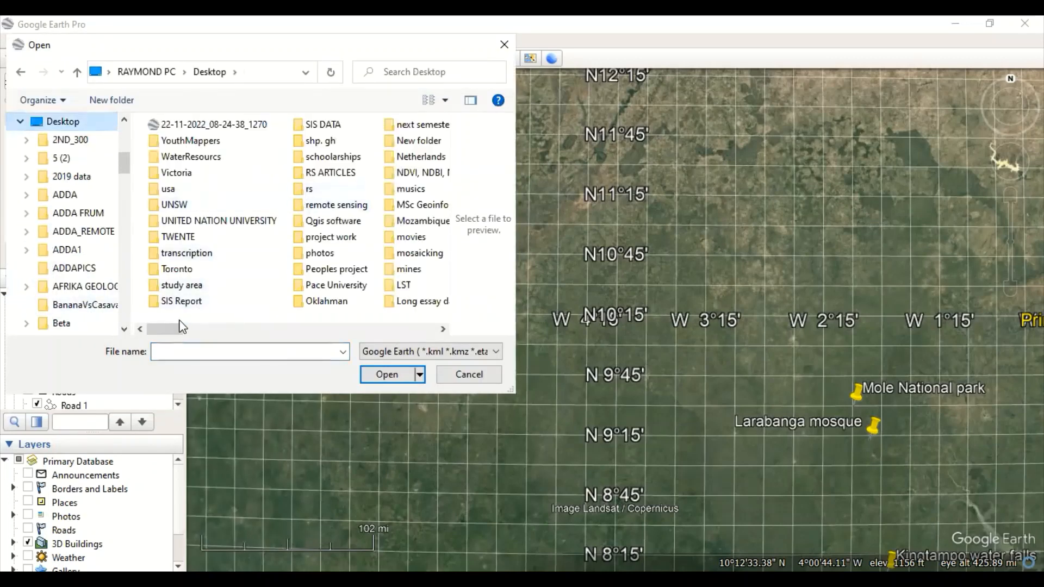
drag(173, 333, 204, 334)
drag(126, 171, 124, 253)
click(87, 268)
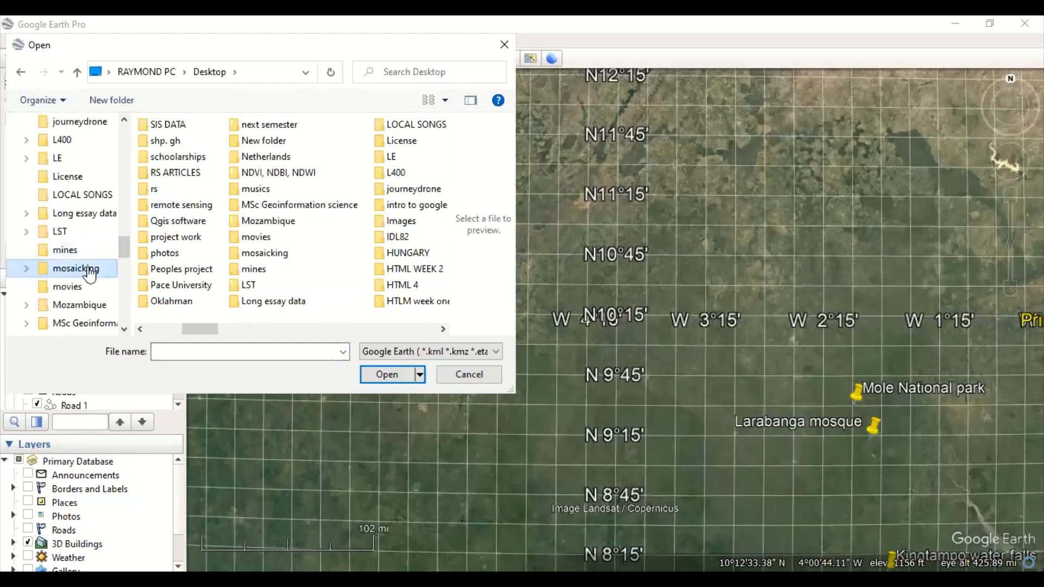
double_click(196, 143)
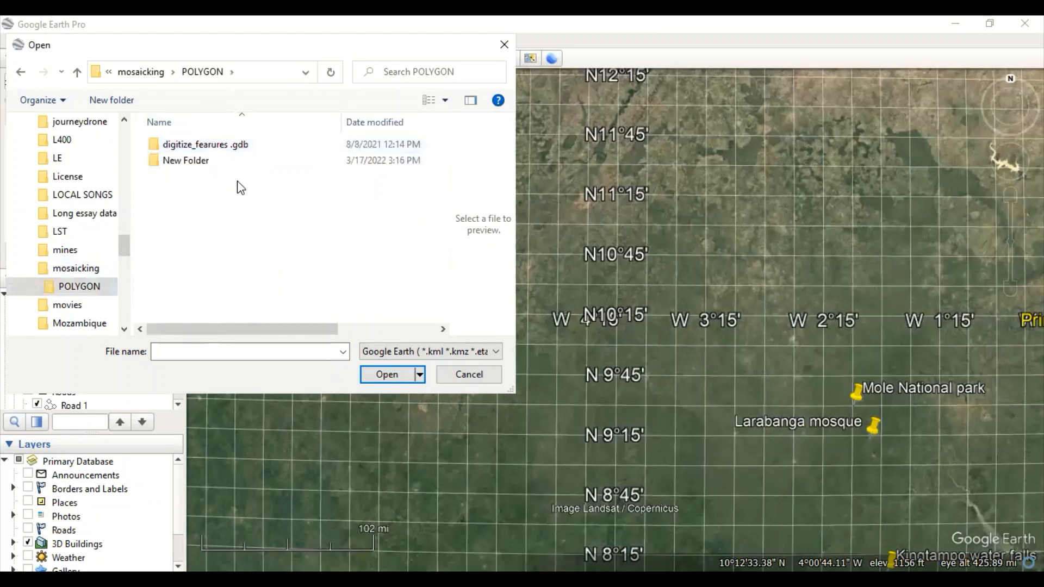
double_click(215, 162)
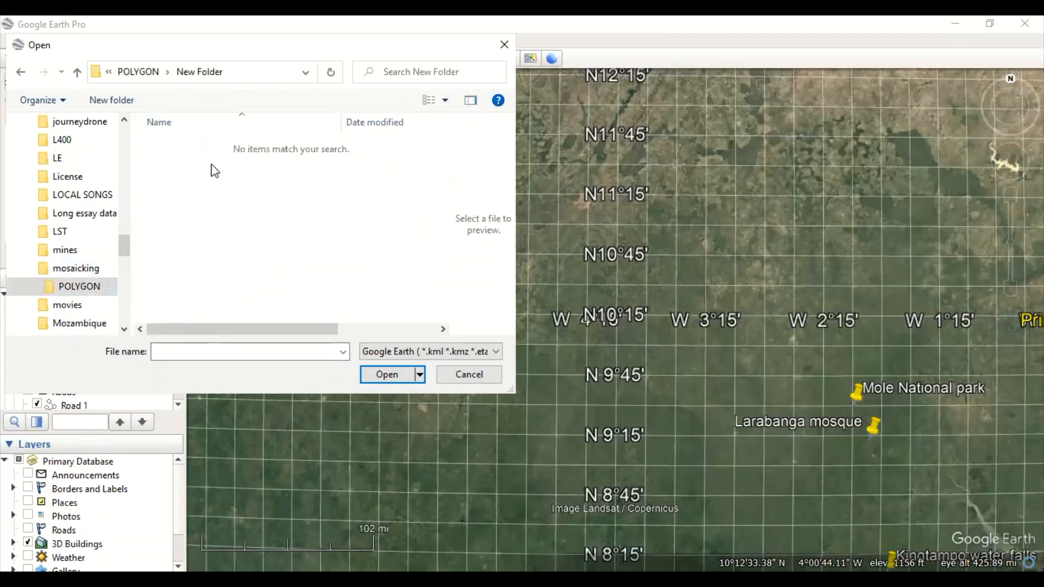
Step: Set the file type to ESRI Shape (*.shp) and open GHANA_DISTRICTS from the POLYGON folder
click(483, 356)
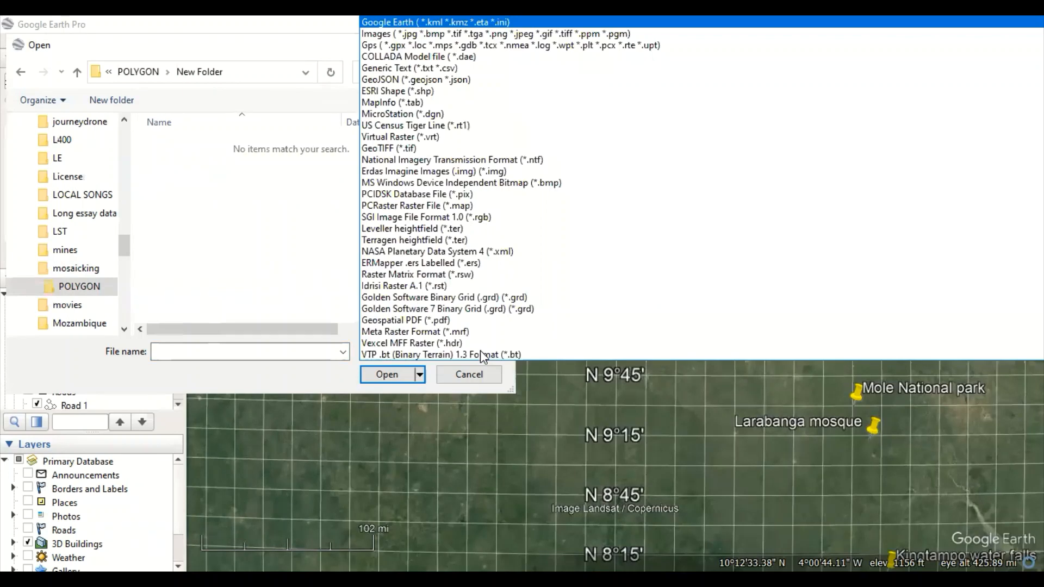
click(417, 91)
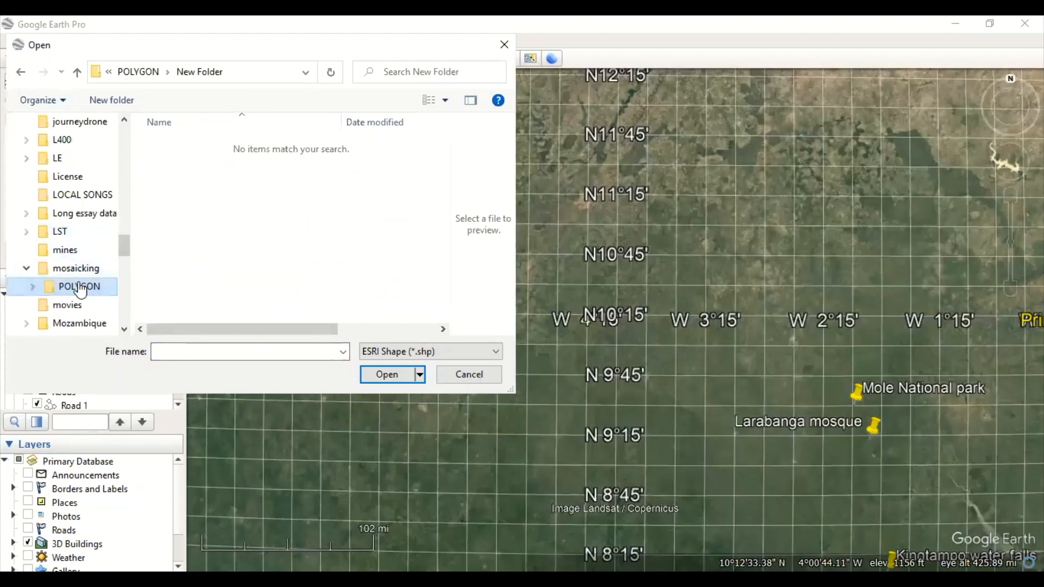
click(80, 286)
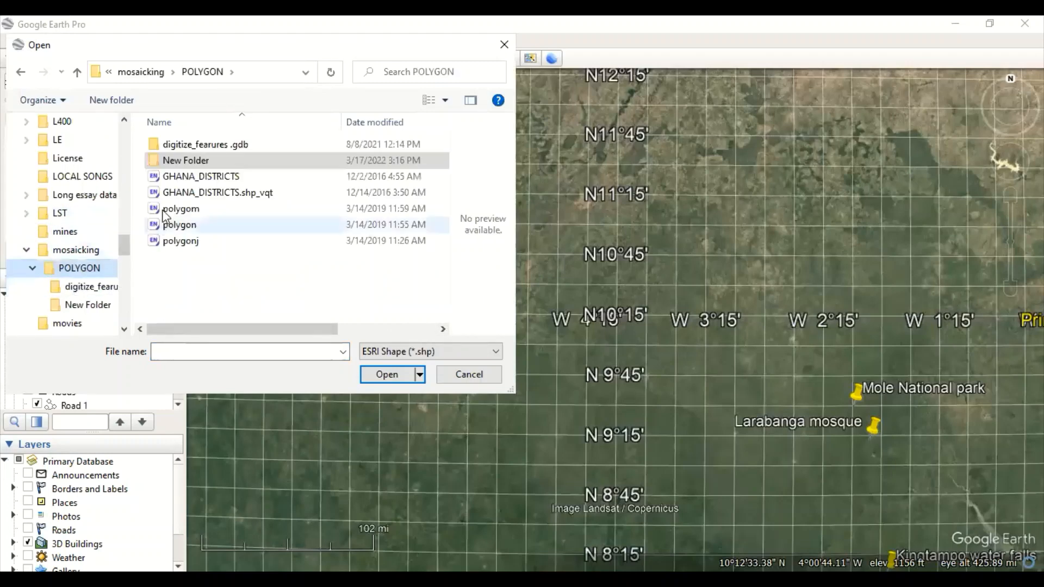
click(213, 179)
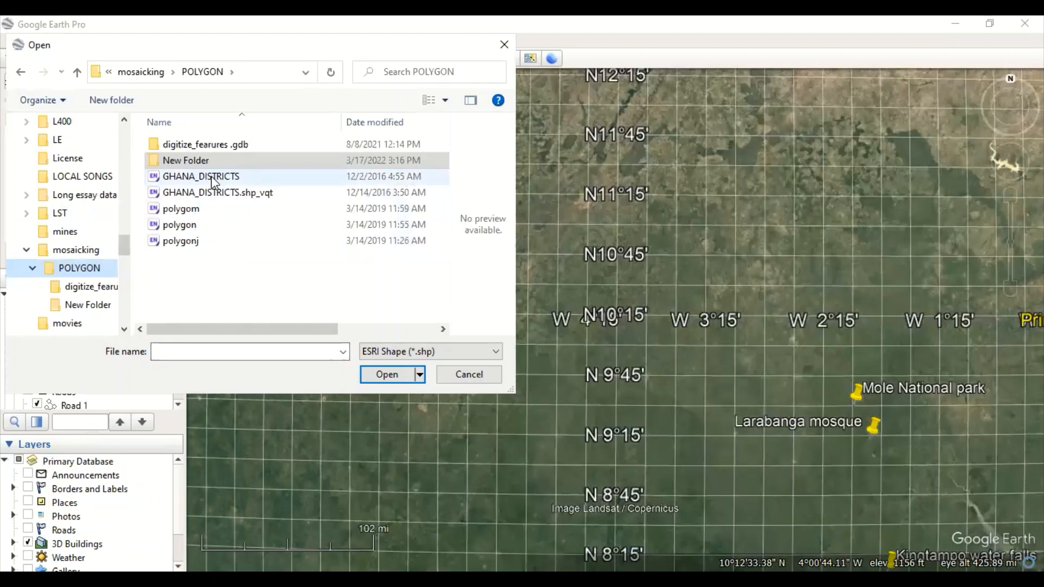
click(384, 377)
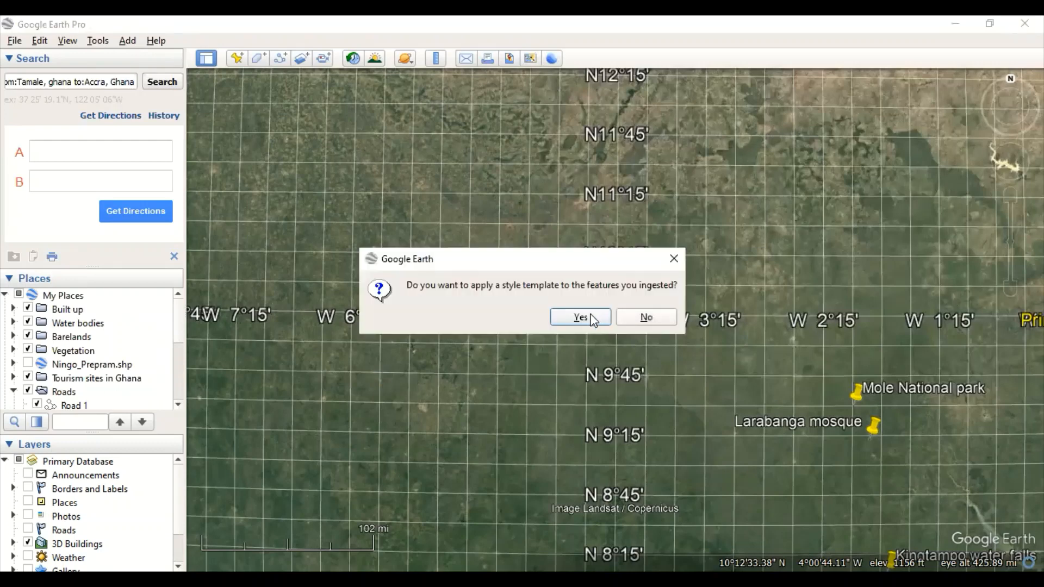
Step: Apply a new style template to the imported districts and save it as GHANA_DISTRICTS in My Style Templates
click(580, 318)
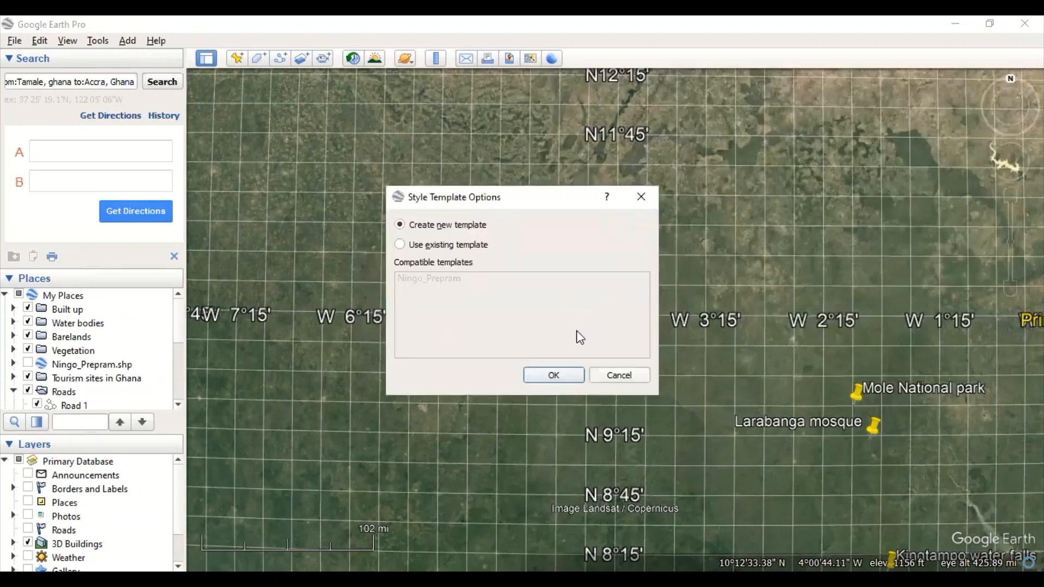
click(556, 373)
click(621, 436)
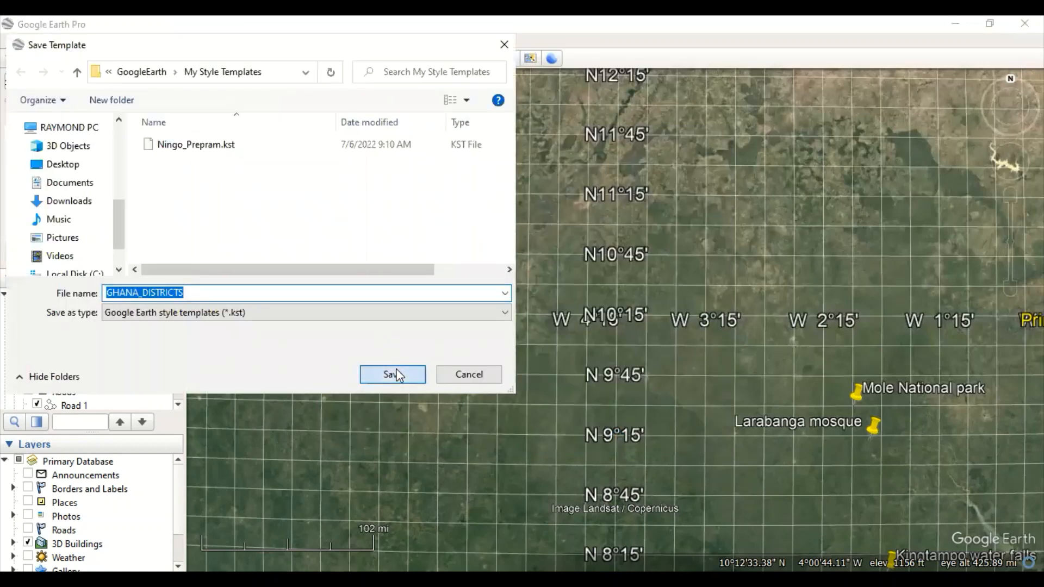
click(393, 375)
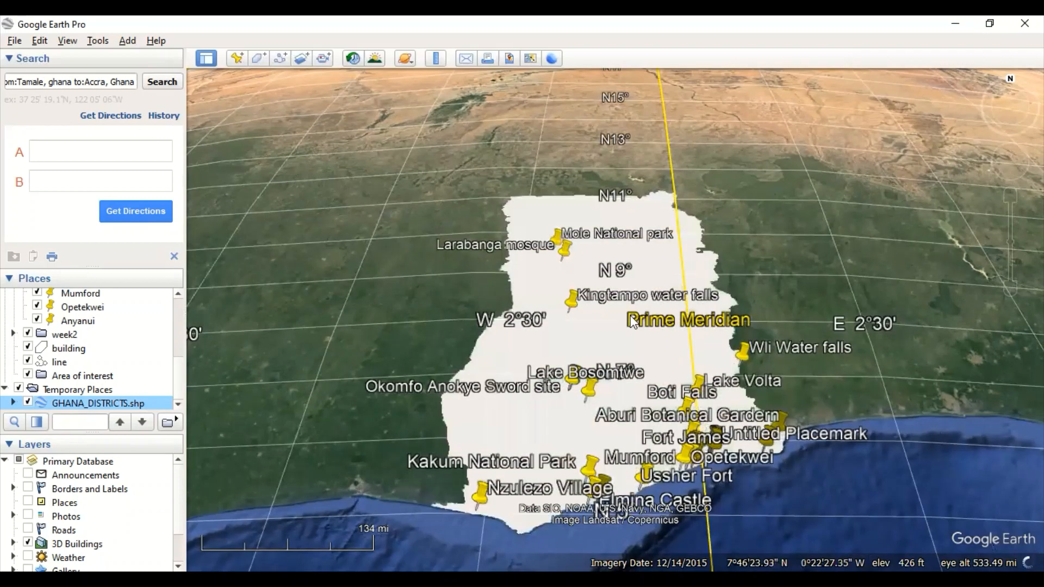
Step: Examine the imported Ghana districts on the globe and look through the saved items and the temporary layer in Places
drag(631, 321, 560, 236)
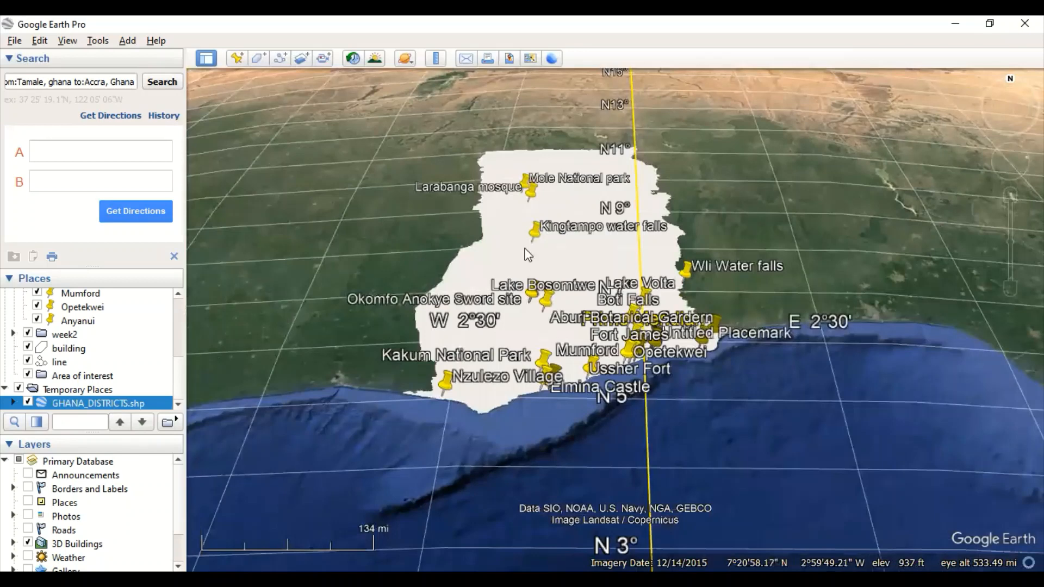
drag(551, 279, 566, 321)
drag(544, 276, 582, 294)
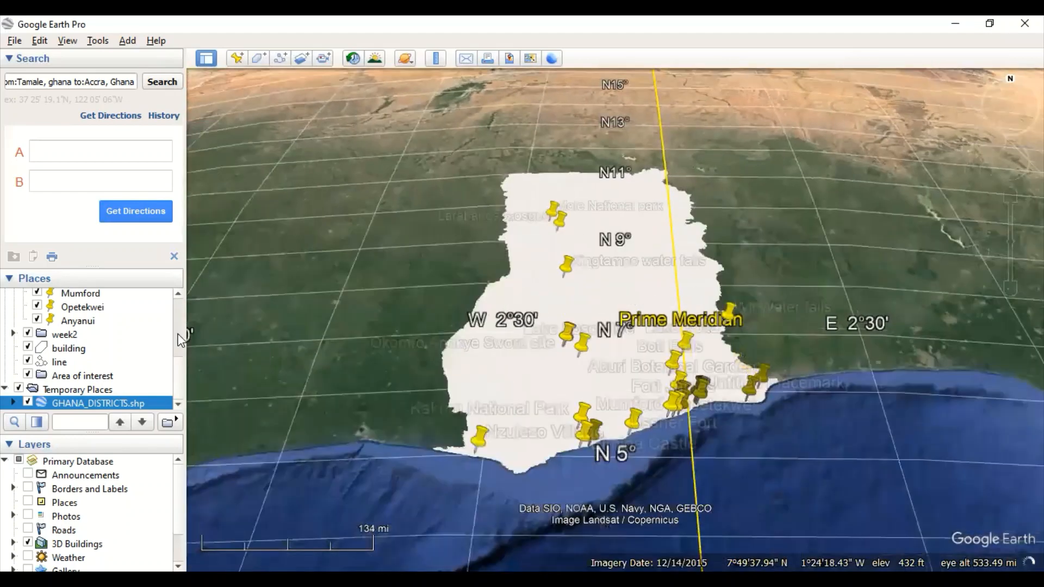
scroll(181, 340, up, 3)
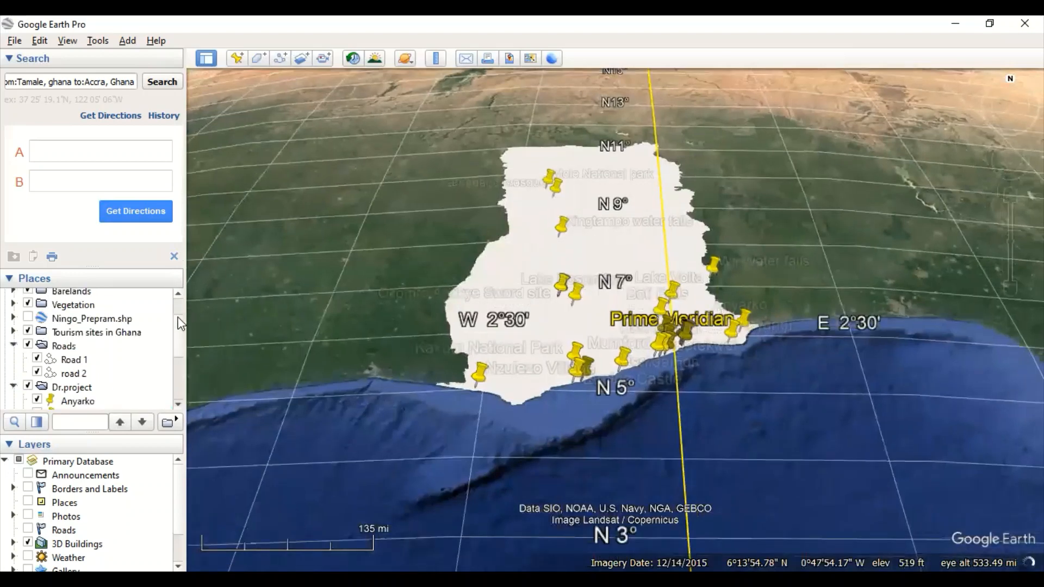
scroll(178, 294, up, 2)
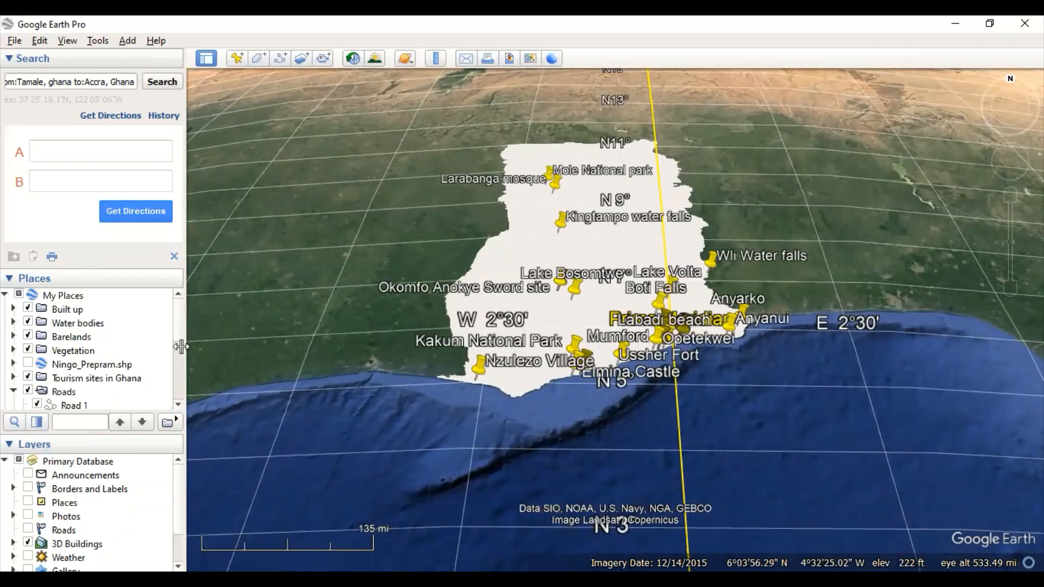
scroll(181, 346, down, 3)
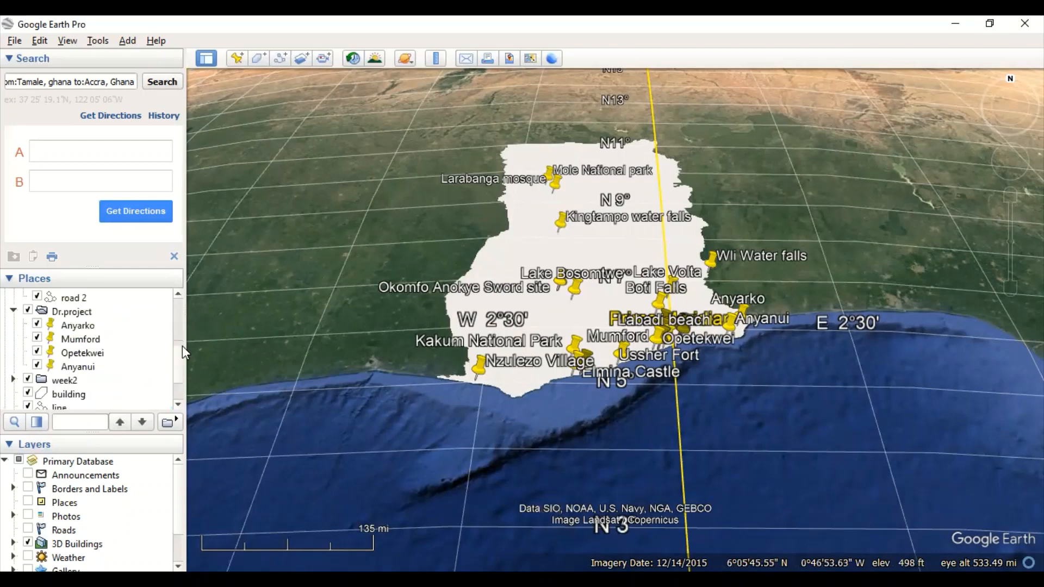
scroll(181, 346, up, 1)
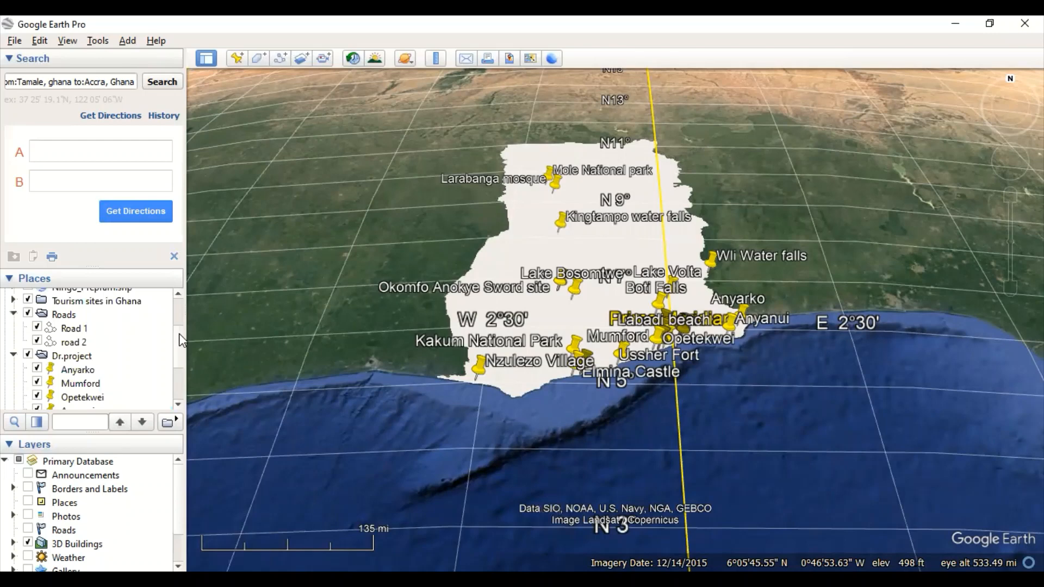
scroll(180, 340, down, 3)
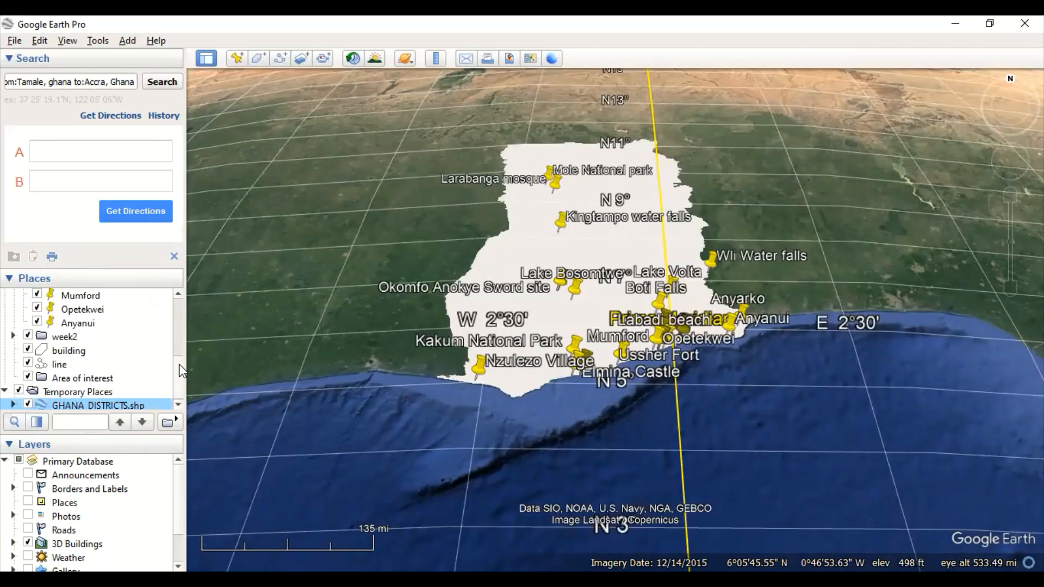
scroll(180, 367, up, 3)
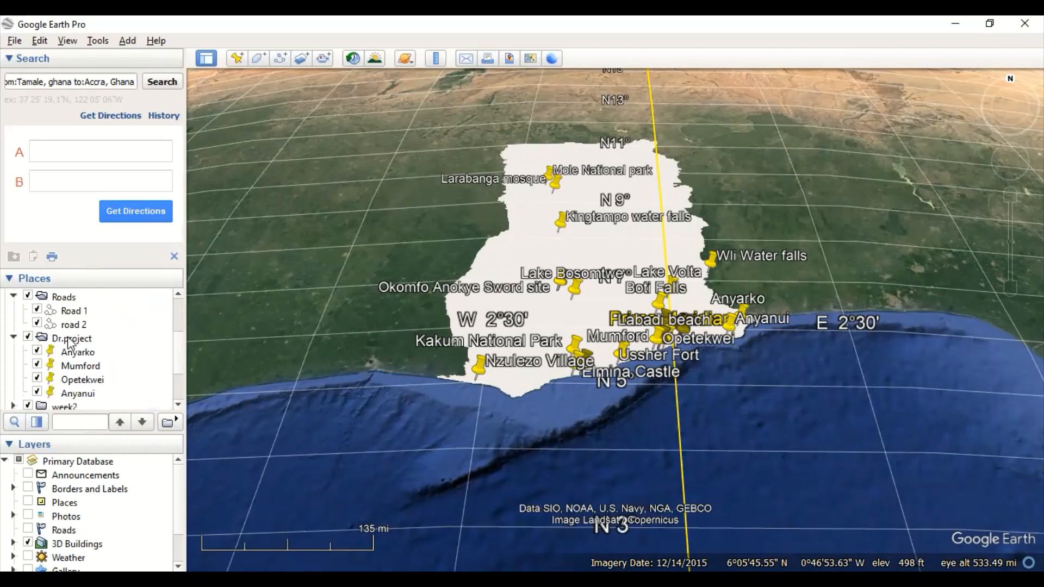
Step: Start saving the Dr.project folder as a file and create a new folder named MystudyArea inside WEEK2
right_click(67, 338)
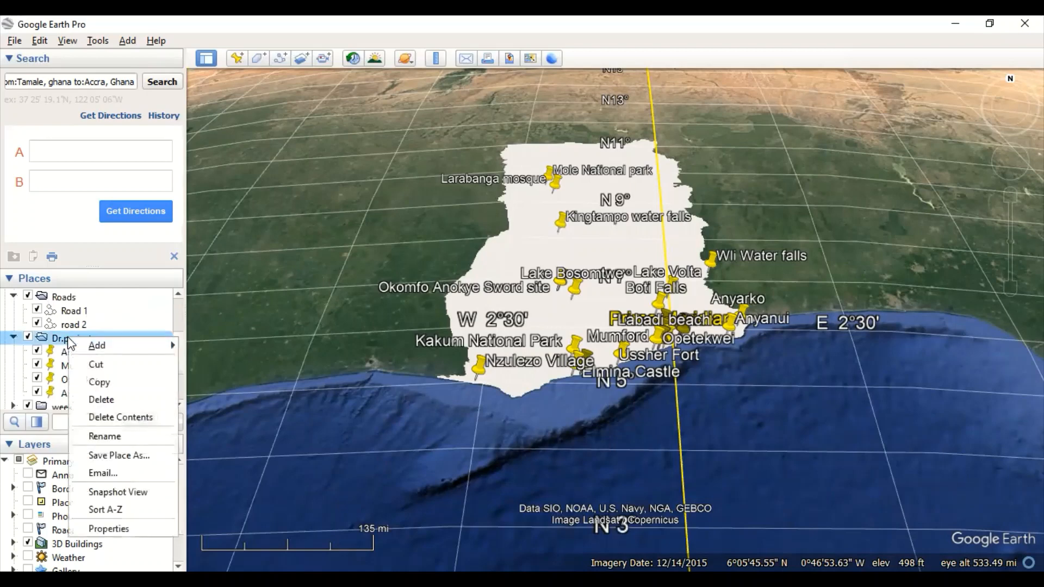
click(143, 464)
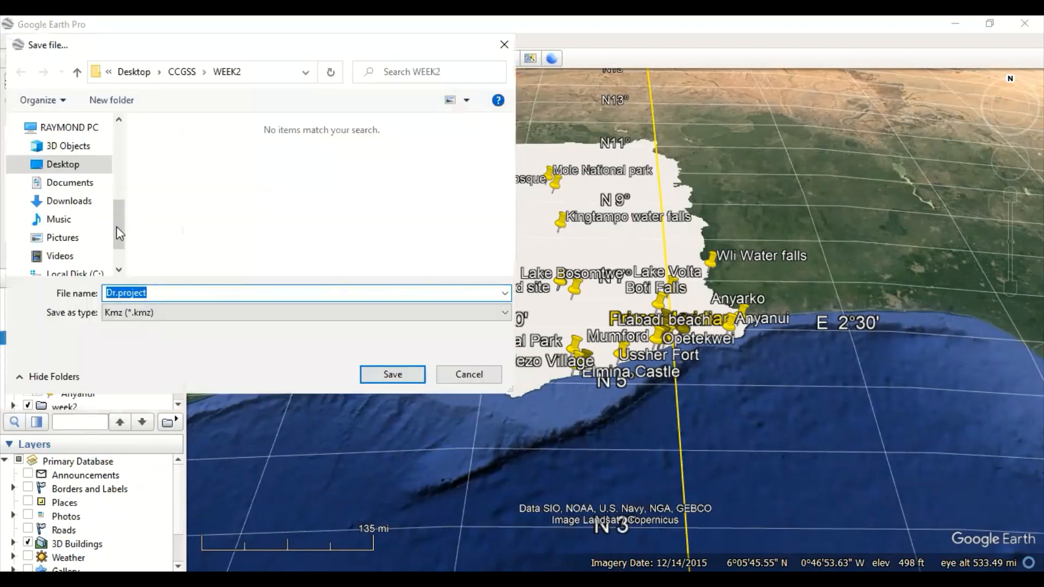
click(188, 154)
right_click(188, 156)
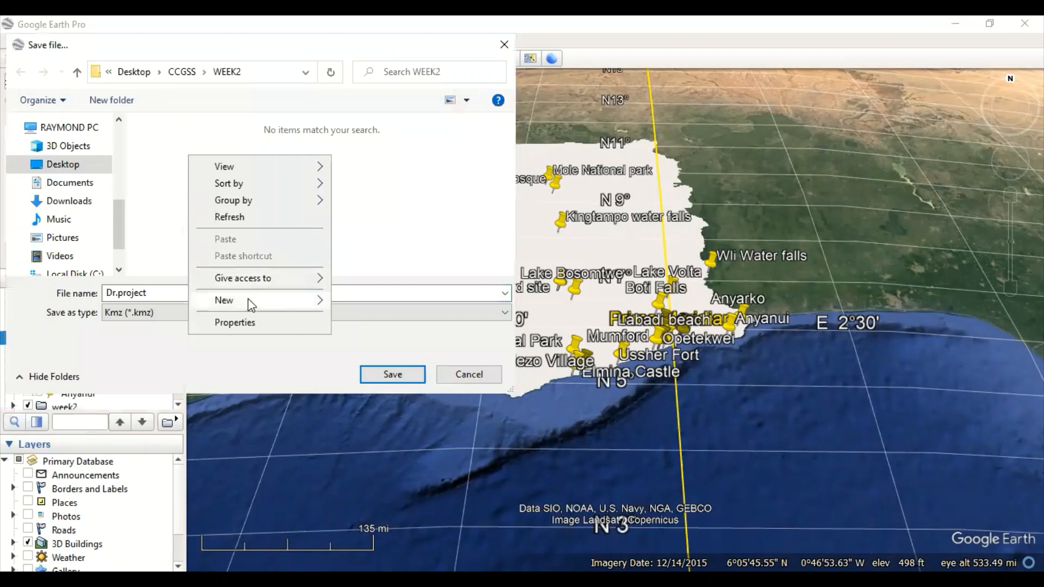
mouse_move(248, 299)
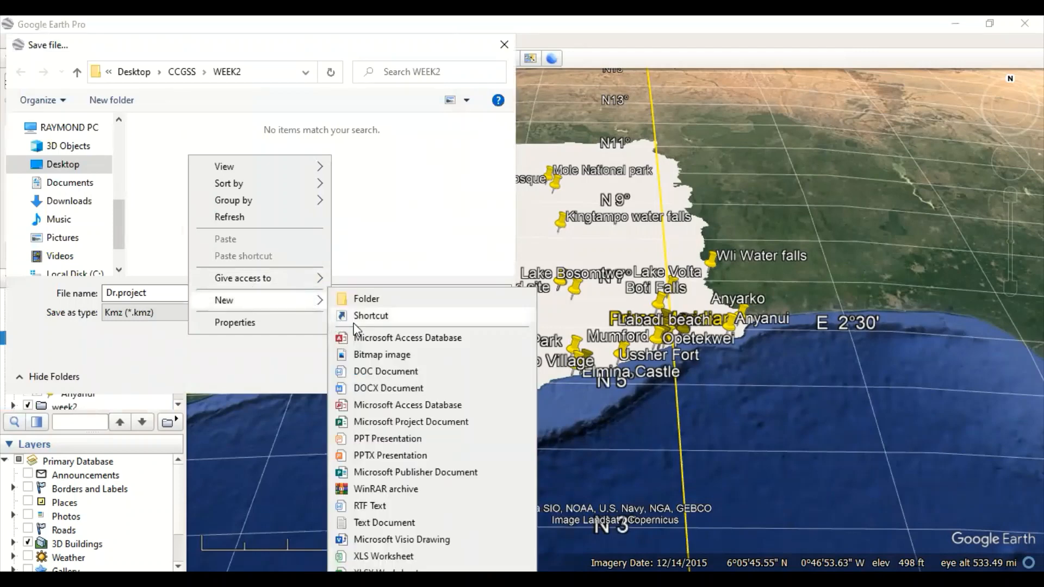
click(377, 300)
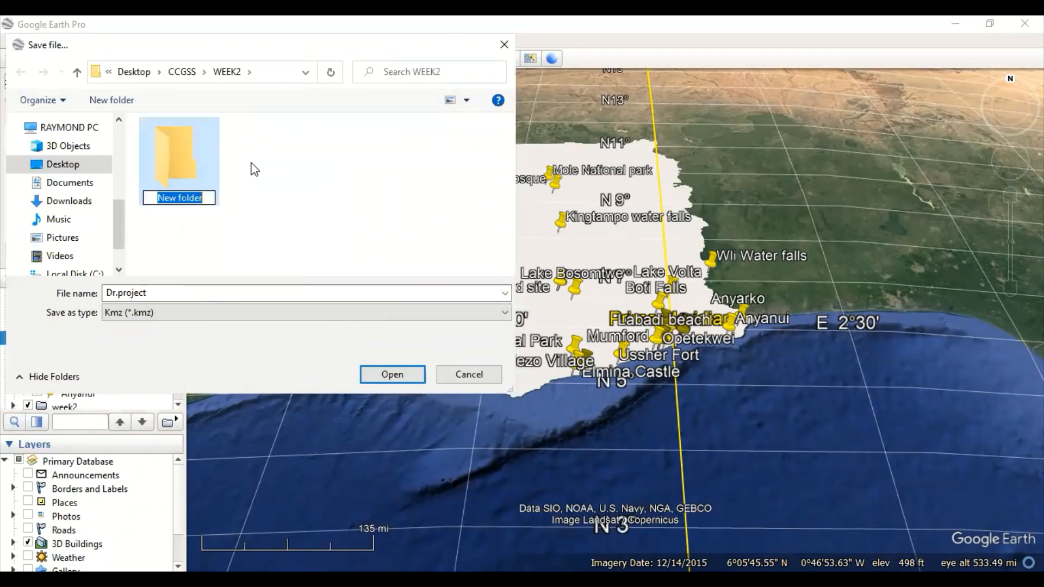
text(My)
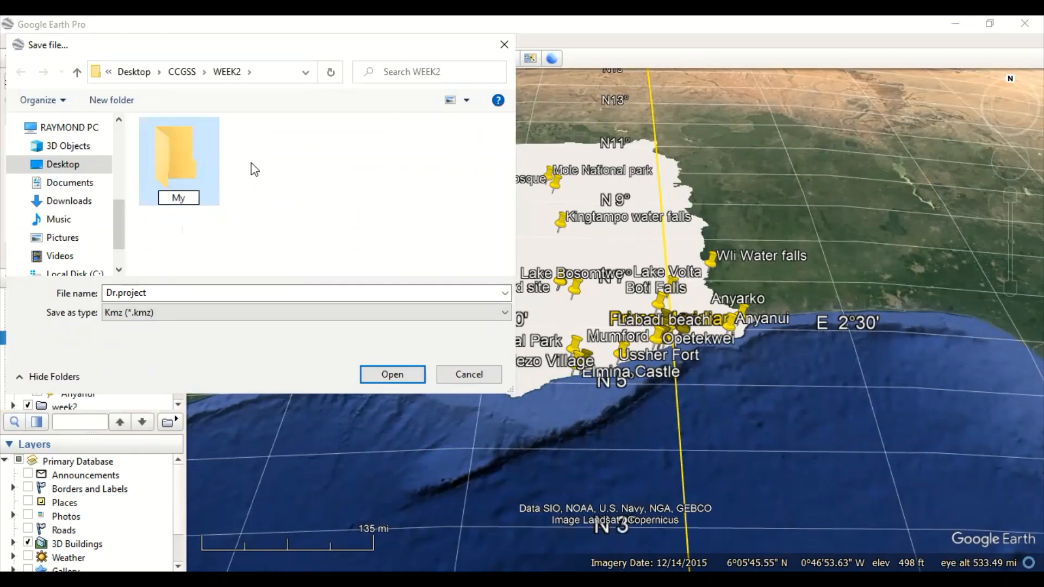
text(studyA)
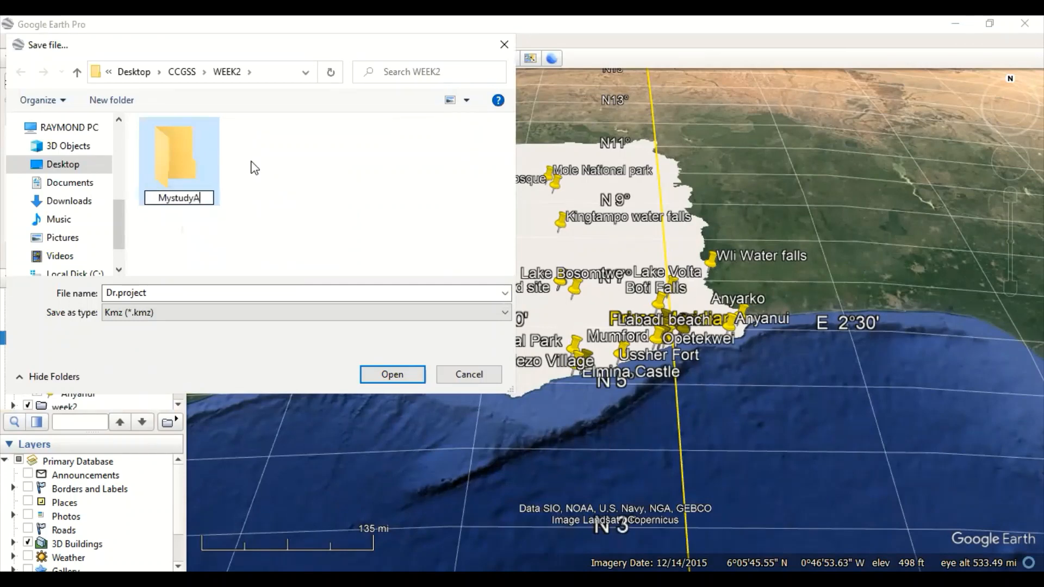
text(rea)
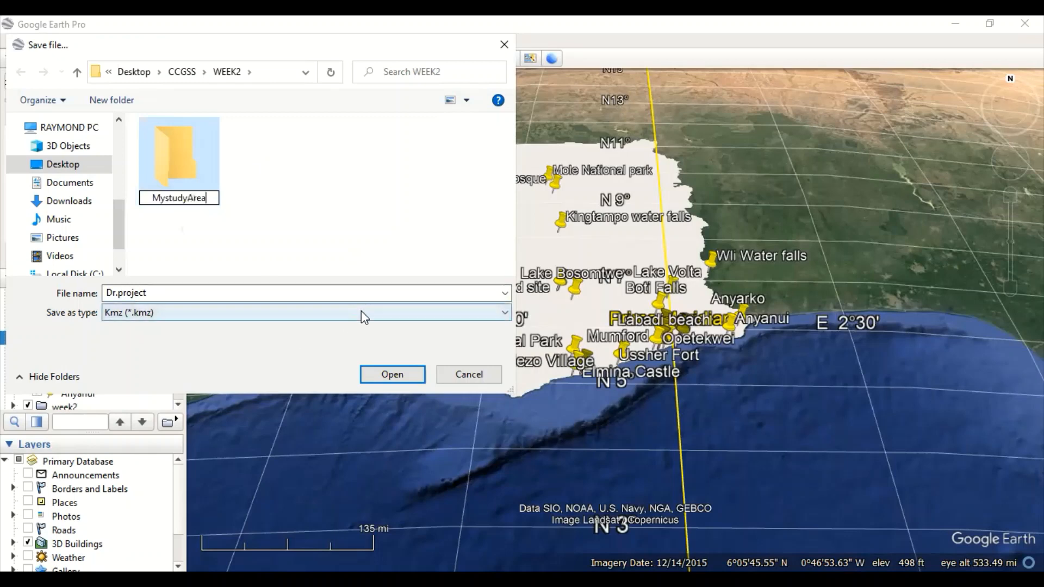
Step: Set the file type to Kml (*.kml) and save Dr.project in the MystudyArea folder
click(361, 311)
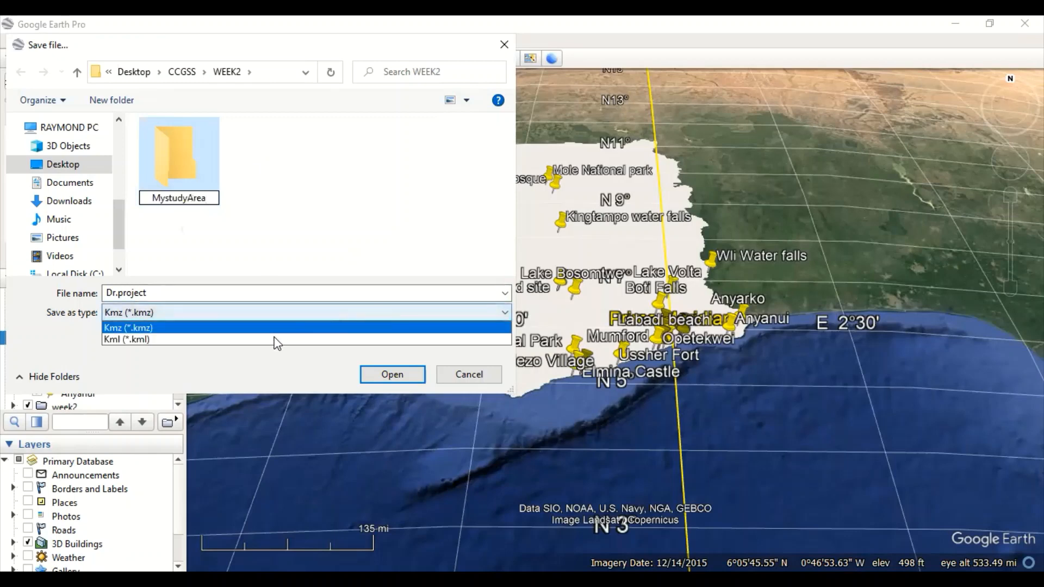
click(285, 327)
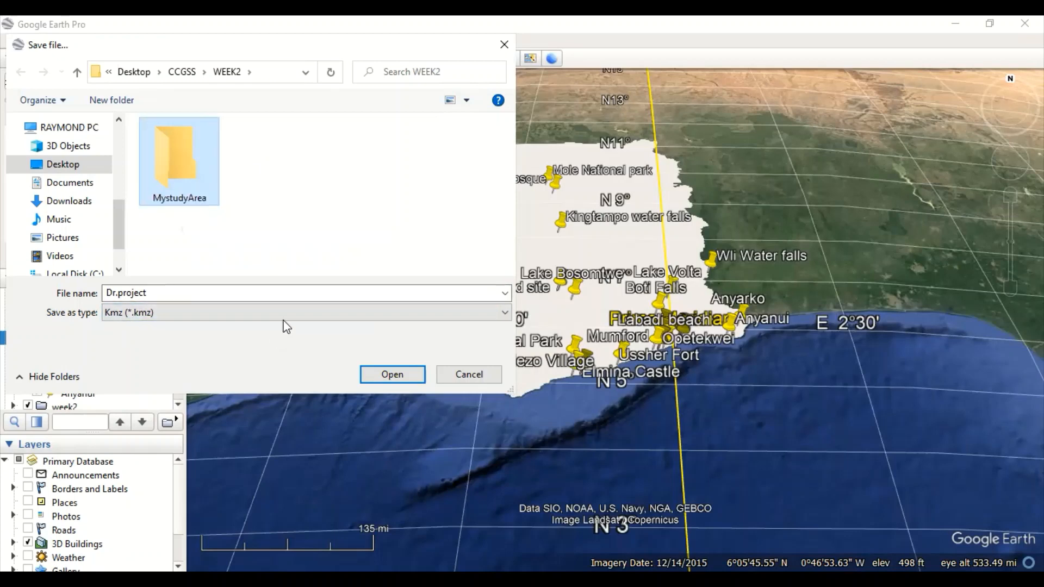
click(248, 314)
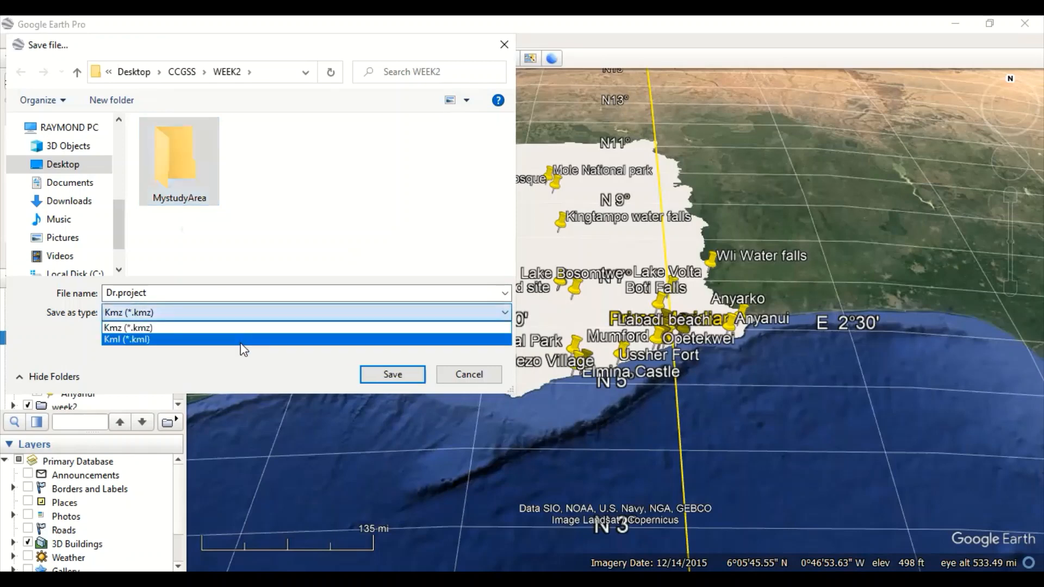
click(243, 340)
click(380, 374)
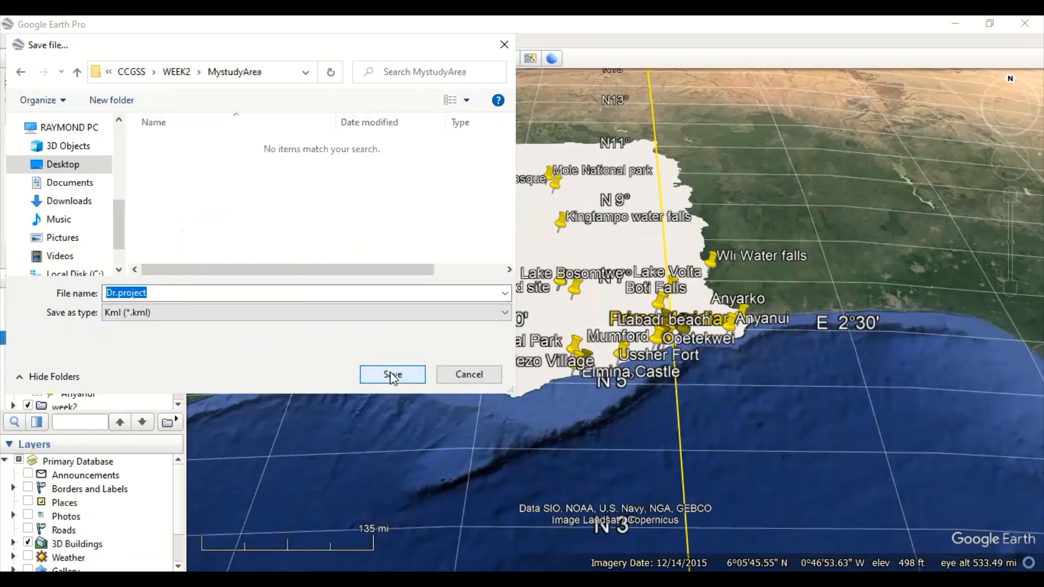
click(389, 372)
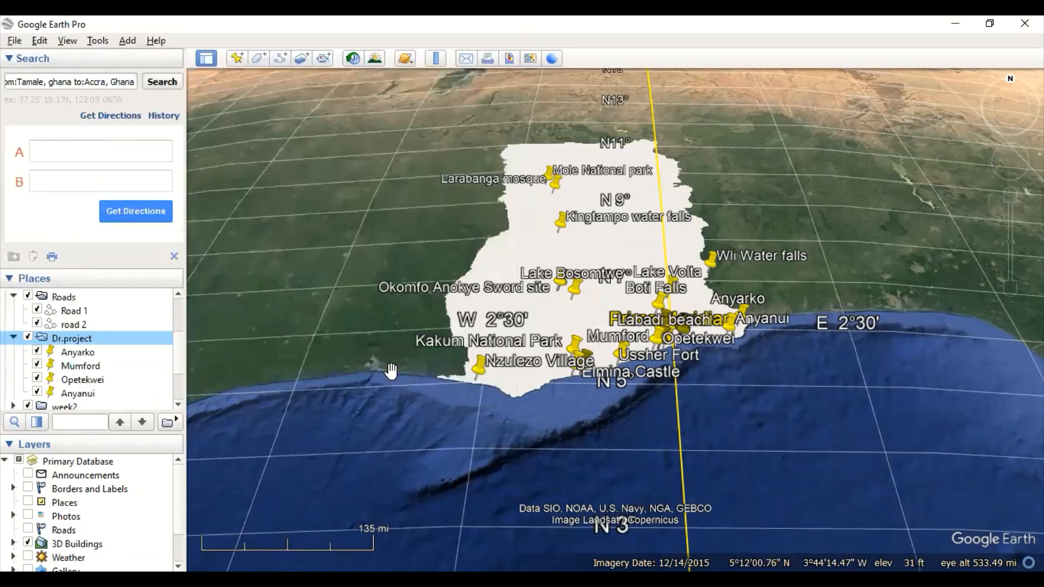